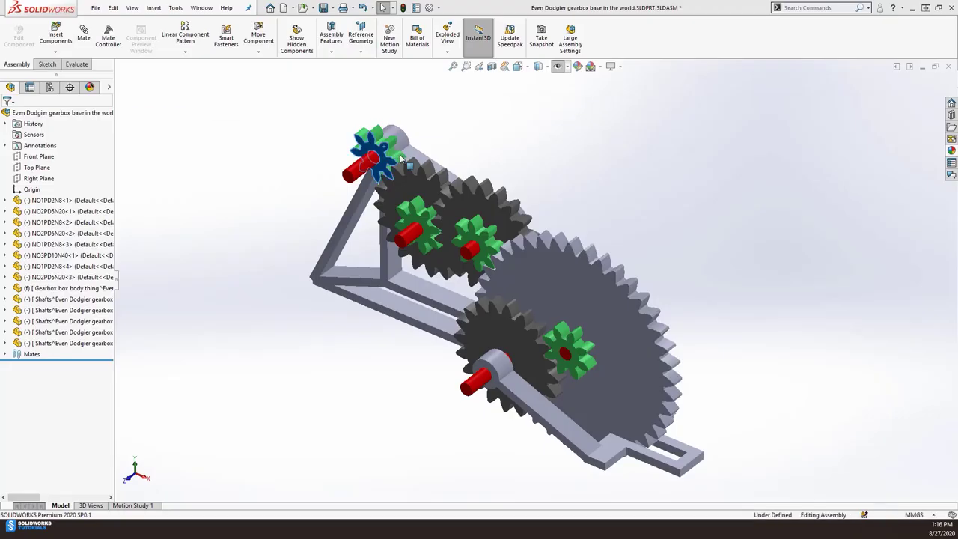
Step: Rotate the gear train to check the meshing, then select the lower dark gear
left_click_drag(400, 198, 334, 208)
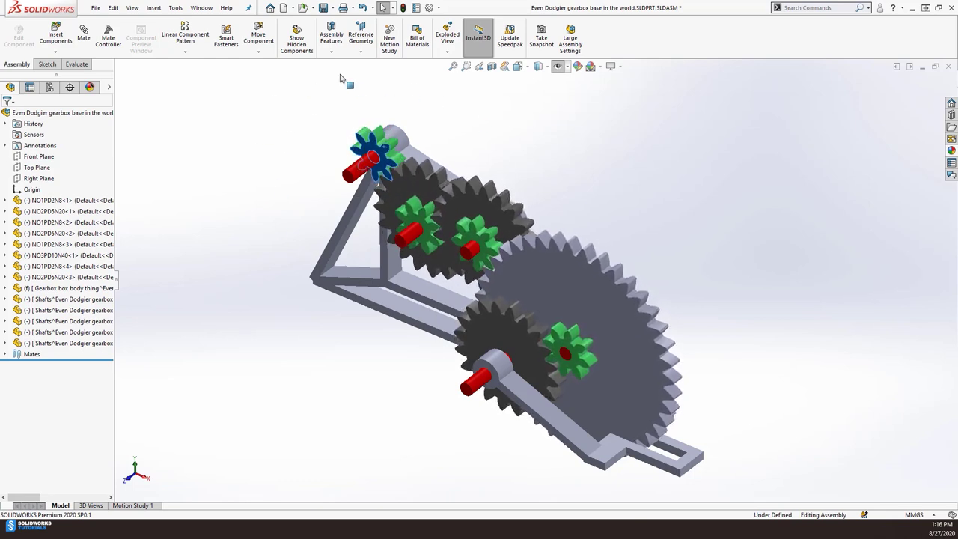
left_click(472, 333)
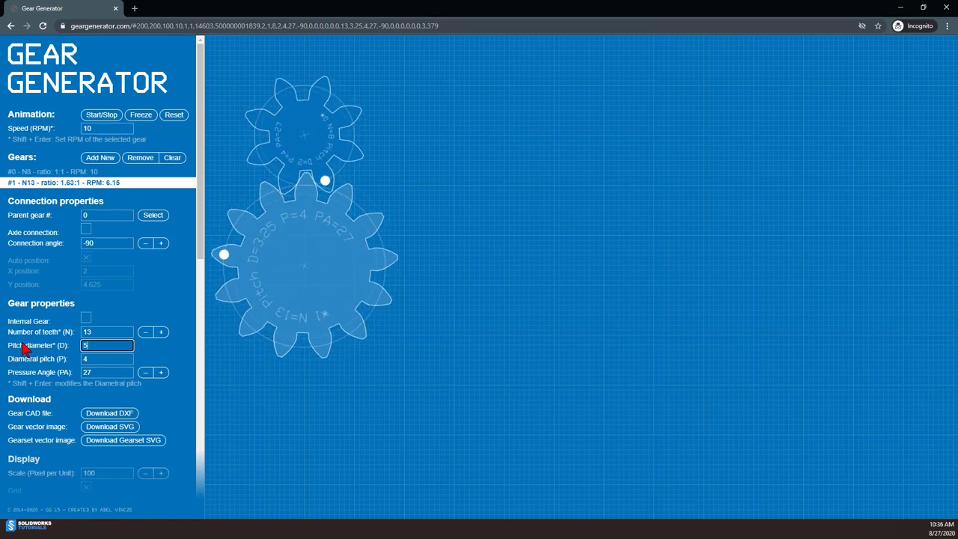
Step: Apply pitch diameter 5 to gear #1 and add gear #2 on gear #1's axle
key("Return")
left_click(110, 158)
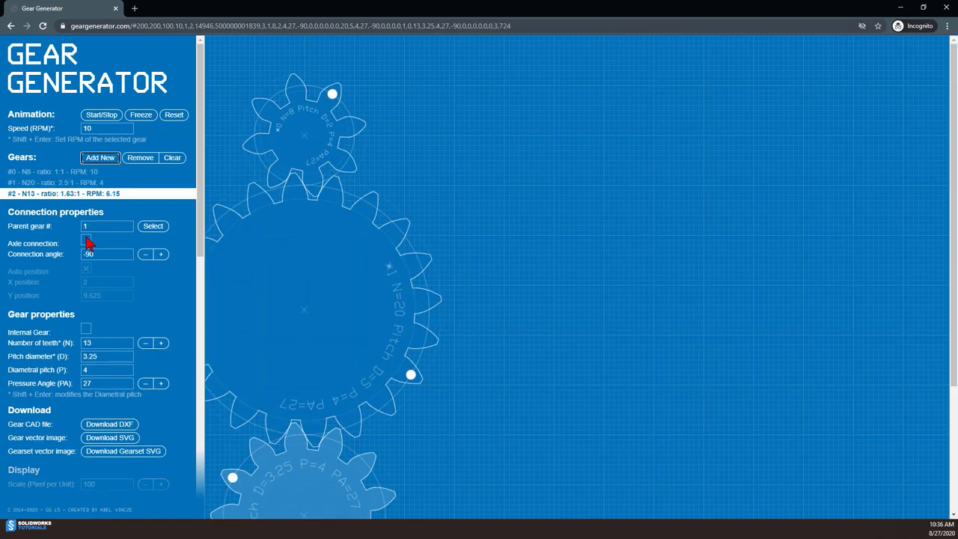
left_click(86, 239)
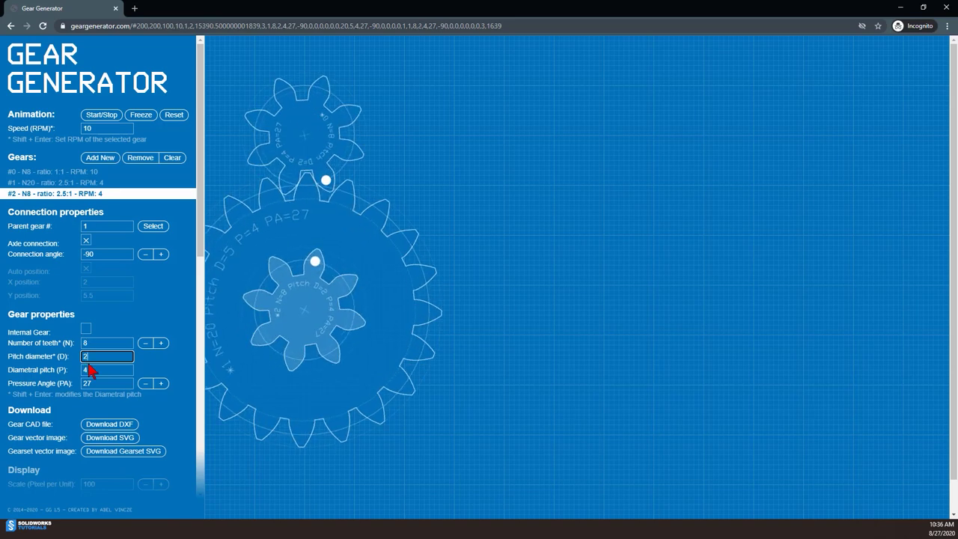
Step: Add gear #3 at pitch diameter 5 and gear #4 on its axle, then select gear #1
left_click(108, 161)
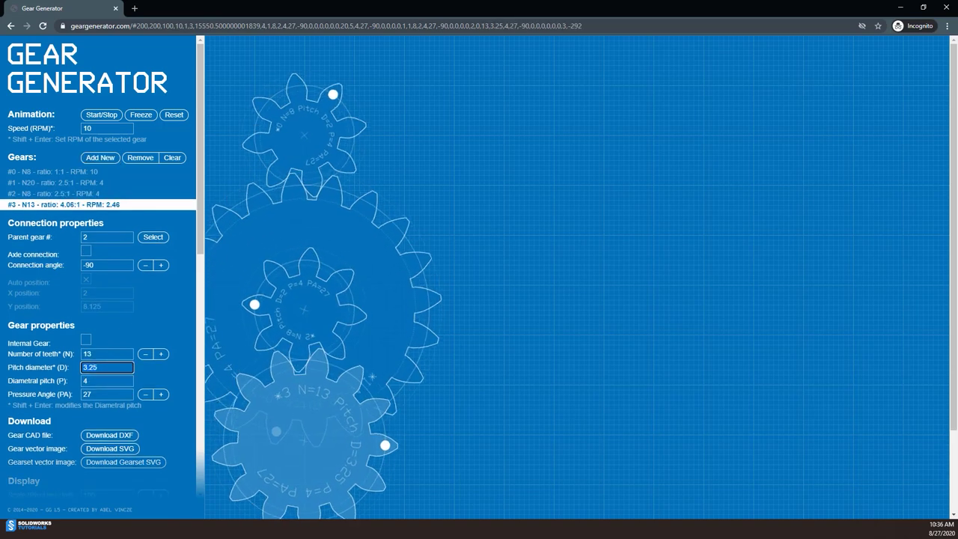
type("5")
left_click(103, 159)
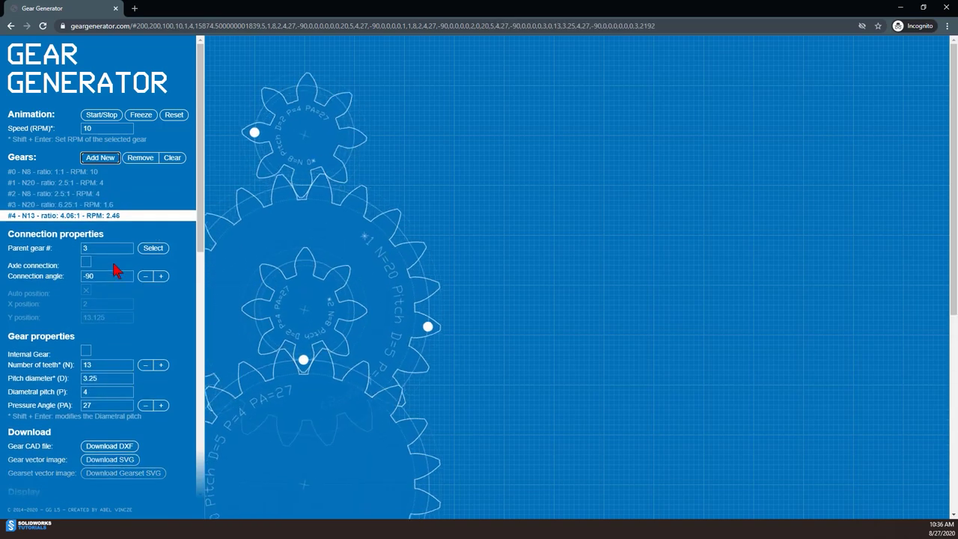
left_click(86, 261)
scroll(445, 336, "up", 3)
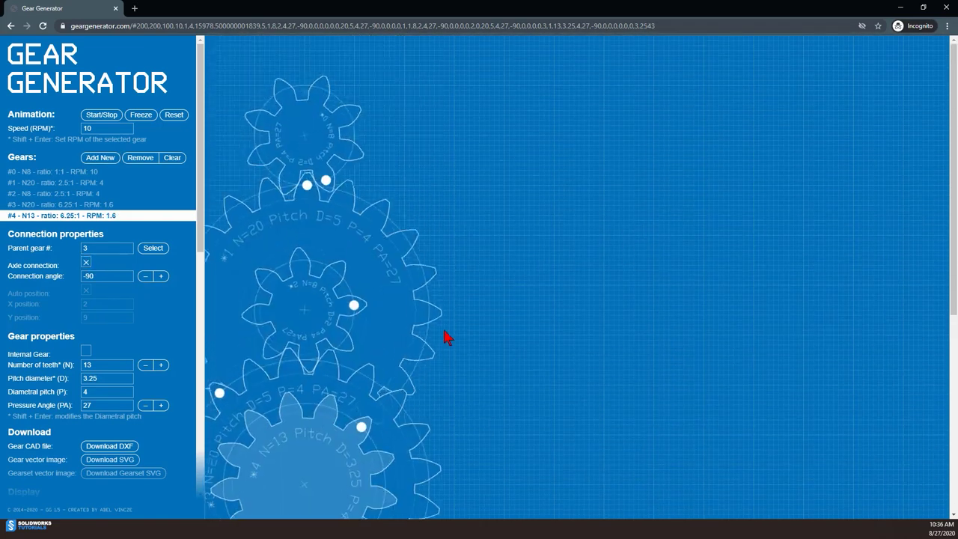
scroll(376, 337, "down", 2)
scroll(383, 247, "up", 1)
scroll(378, 337, "up", 1)
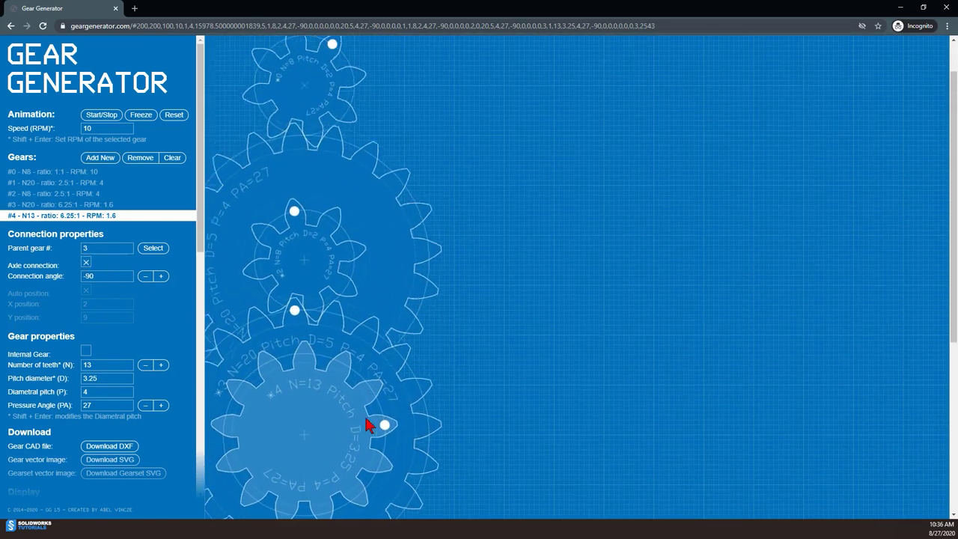
scroll(370, 314, "down", 1)
left_click(56, 182)
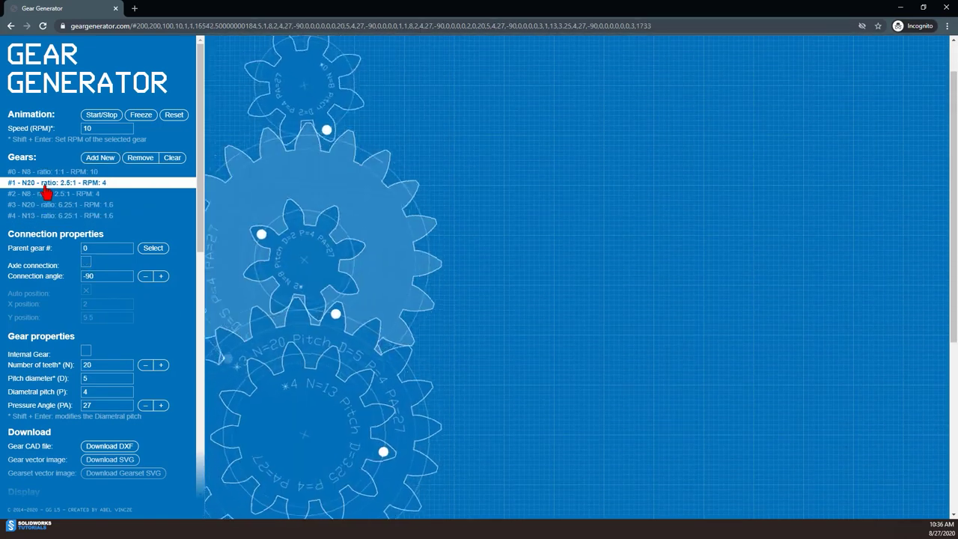
Step: Swing gears #1, #2 and #3 around their neighbours to make the train compact
left_click(161, 276)
left_click(161, 276)
left_click(161, 276)
left_click(161, 276)
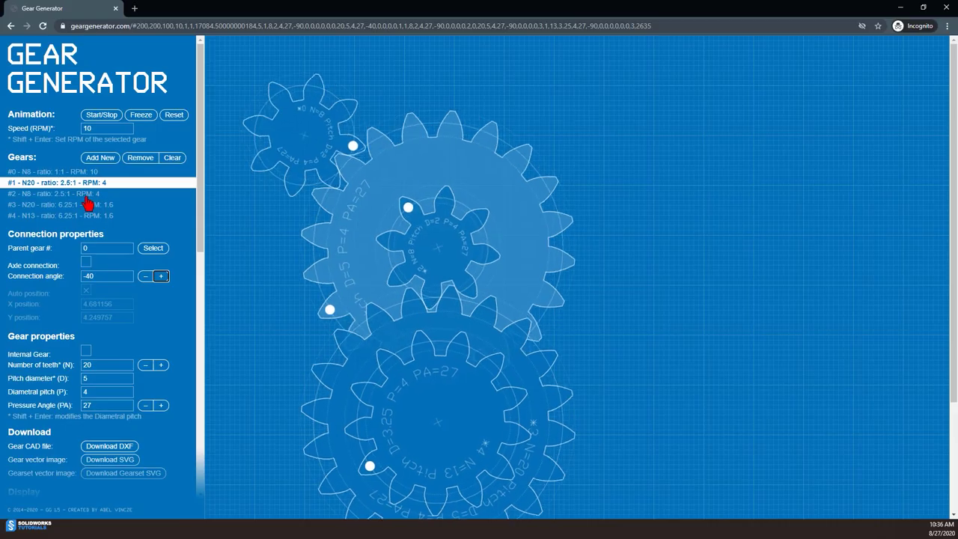
left_click(83, 194)
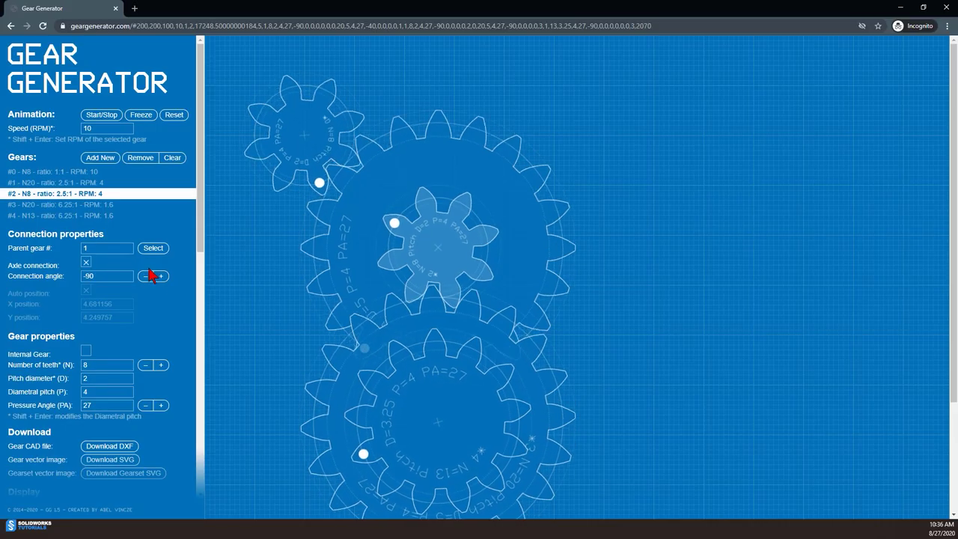
left_click(159, 276)
left_click(82, 205)
left_click(161, 276)
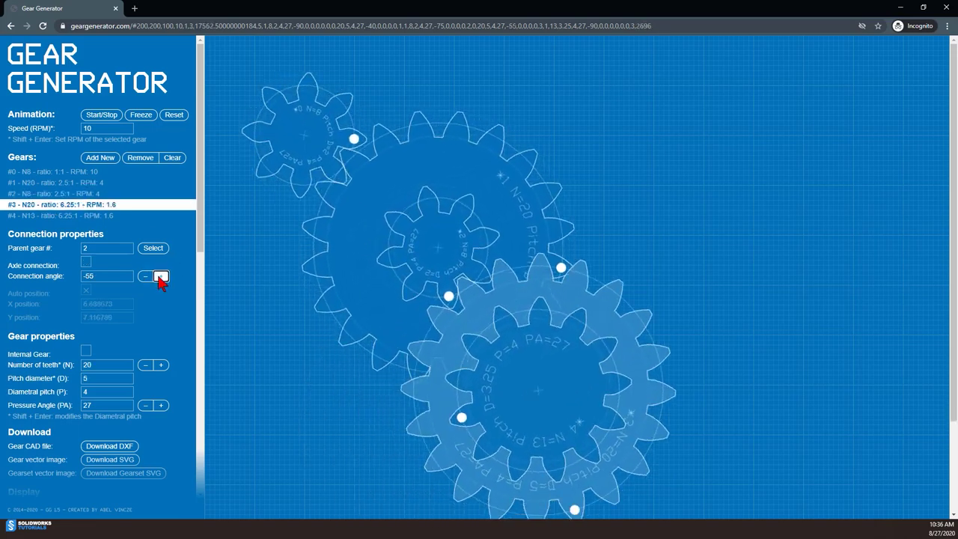
left_click(160, 276)
left_click(161, 276)
left_click(161, 276)
left_click(161, 276)
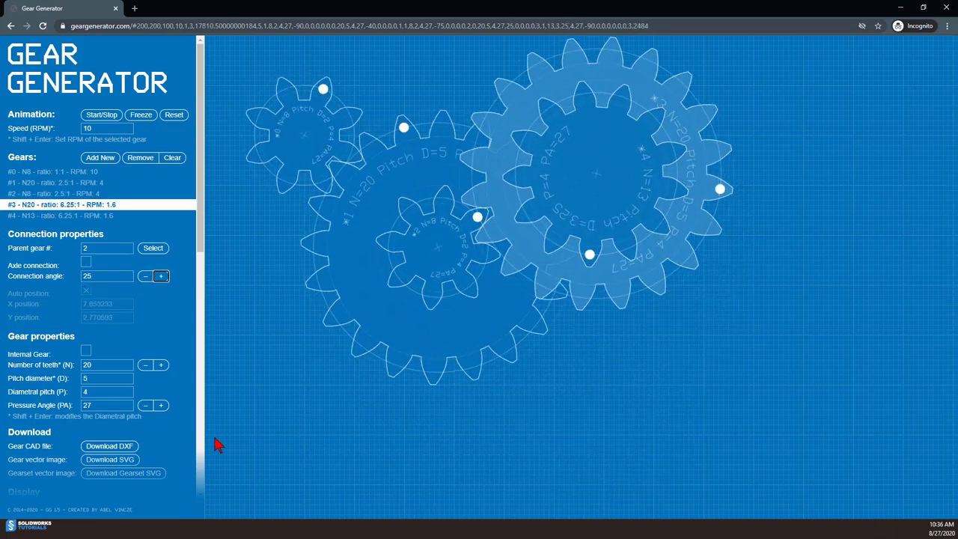
Step: Give gear #4 pitch diameter 2 and add gear #5 at pitch diameter 10, angled -65
left_click(75, 216)
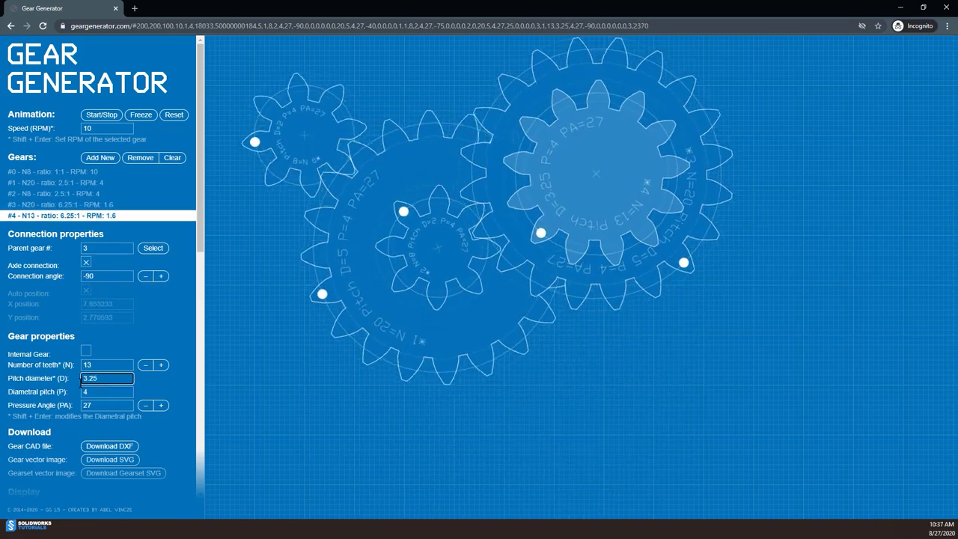
double_click(82, 378)
type("2")
left_click(102, 160)
double_click(112, 389)
type("10")
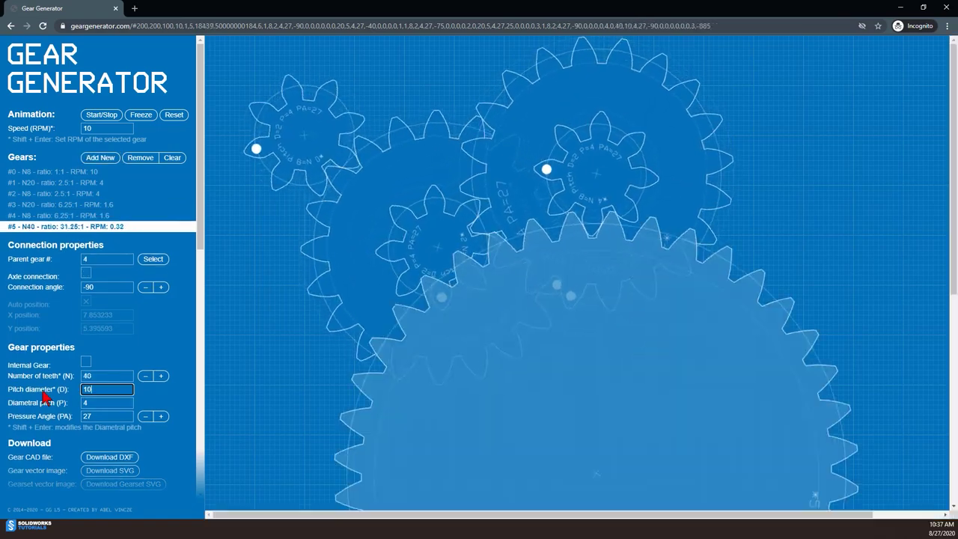
left_click(161, 287)
left_click(160, 287)
left_click(161, 288)
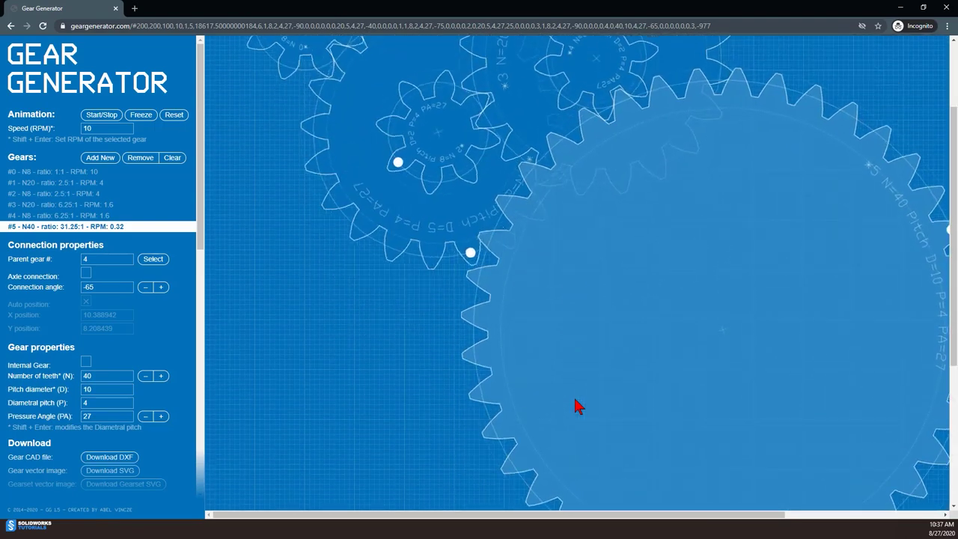
Step: Add gear #6 at pitch diameter 2 on gear #5's axle, then a 19-tooth gear #7; drive gear #0 at 1 RPM
left_click(103, 158)
left_click(40, 286)
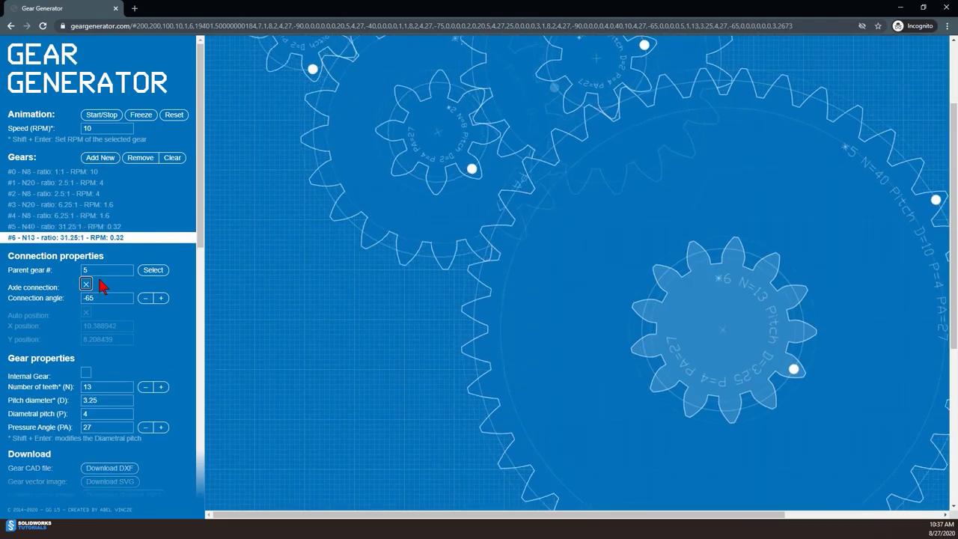
left_click(17, 402)
type("2")
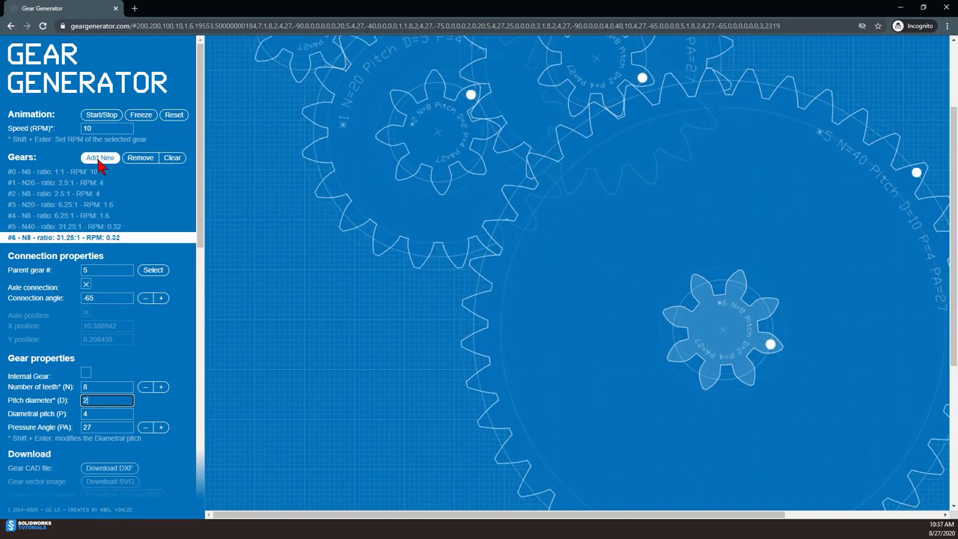
left_click(100, 157)
left_click(146, 310)
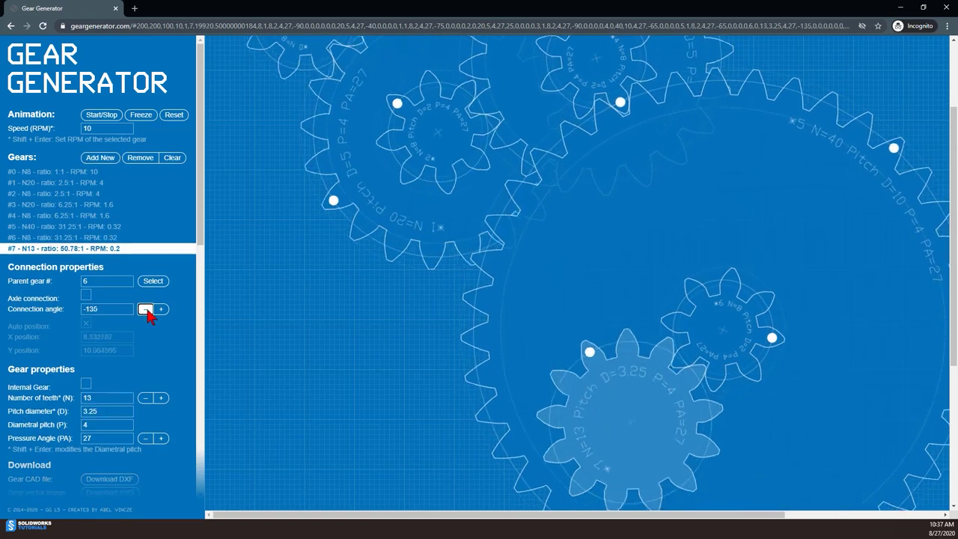
left_click(161, 398)
left_click(161, 397)
left_click(161, 398)
left_click(161, 397)
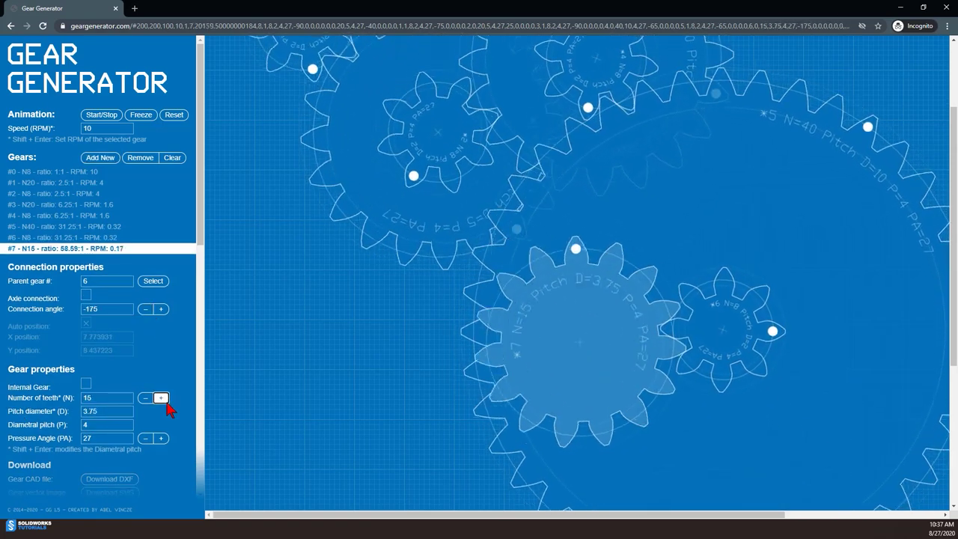
left_click(161, 398)
left_click(161, 397)
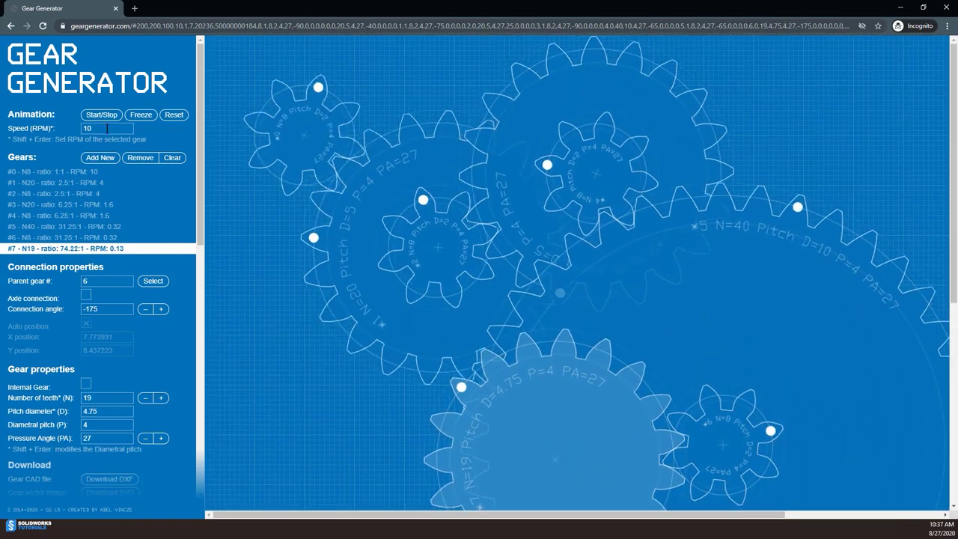
left_click(67, 172)
key("BackSpace")
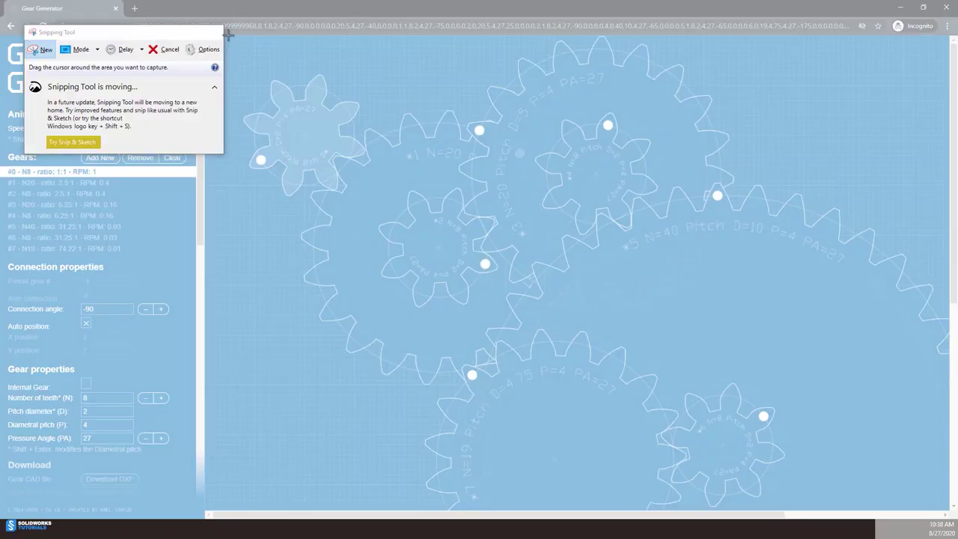
Step: Capture the whole gear canvas as a snip
mouse_move(228, 35)
left_mouse_down()
mouse_move(705, 336)
mouse_move(840, 502)
mouse_move(931, 508)
left_mouse_up()
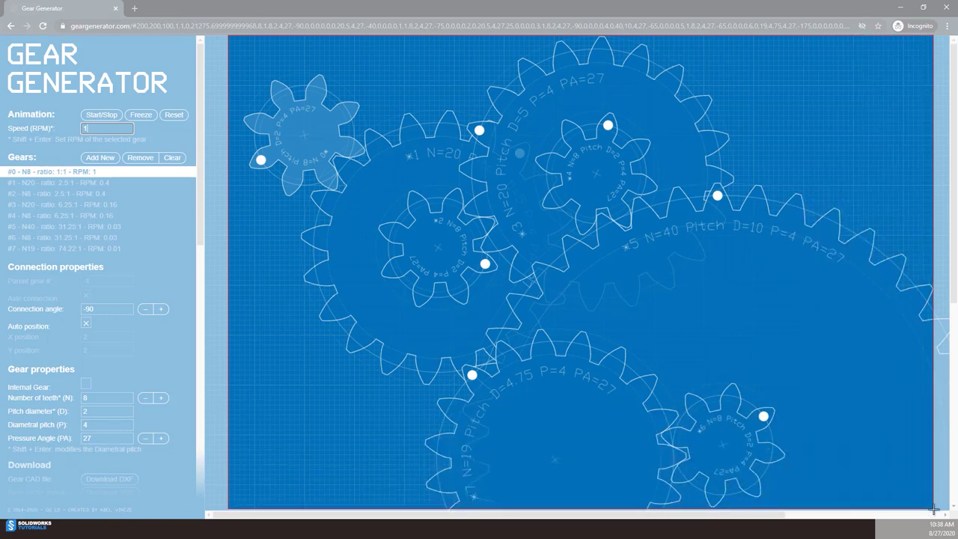
left_click_drag(933, 508, 934, 510)
left_click(275, 36)
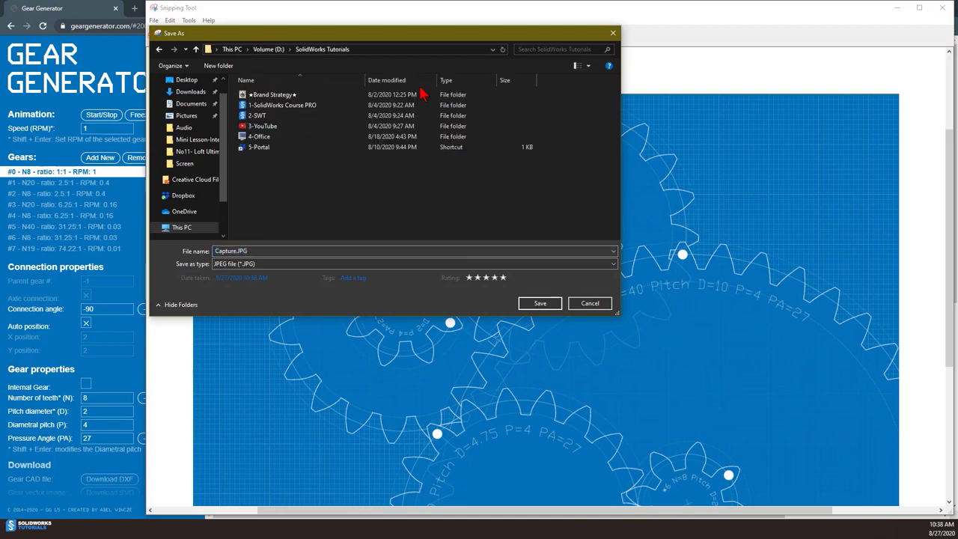
Step: Save the snip as a JPEG in a new Gear Experience folder inside 3-YouTube
double_click(298, 131)
double_click(255, 143)
key("ctrl+shift+n")
type("Gear Experience")
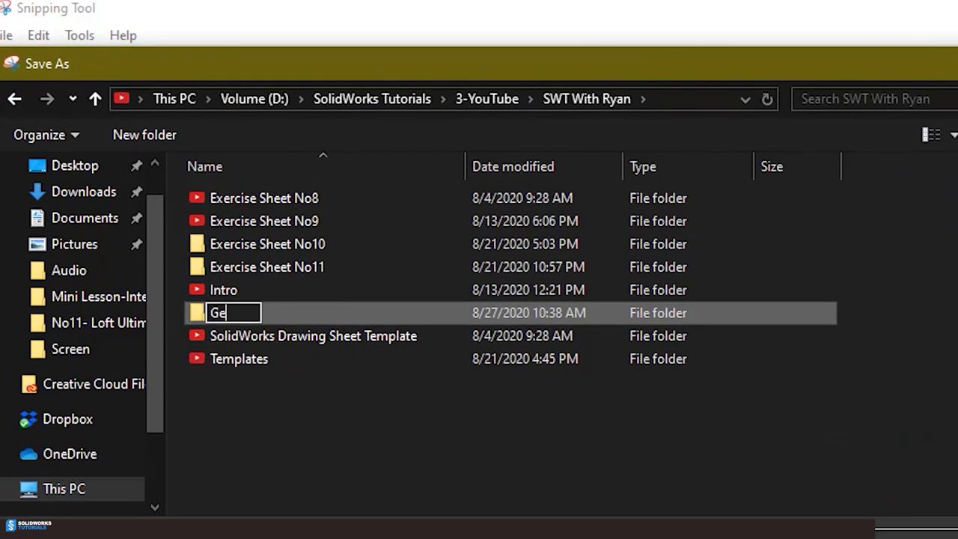
key("Return")
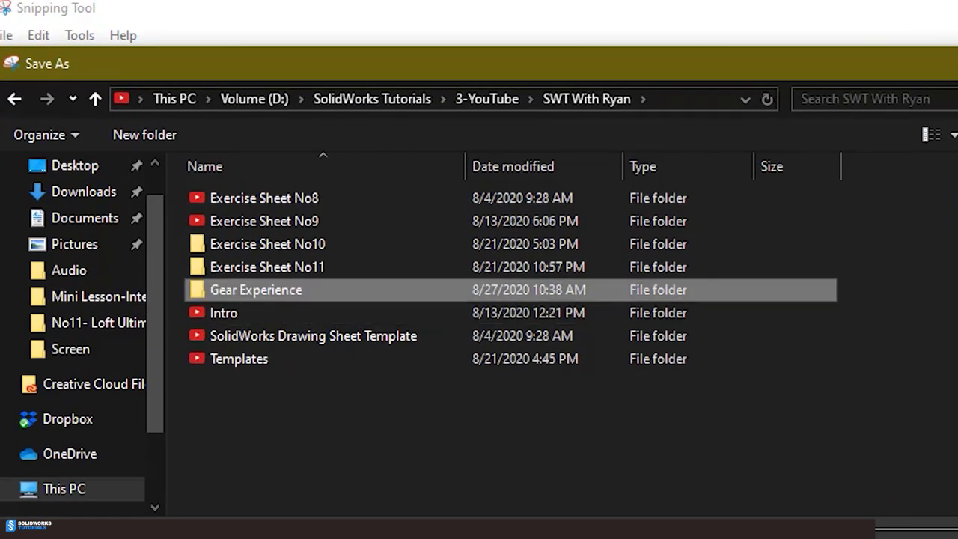
key("Return")
type("Blue Print- Speed reduction")
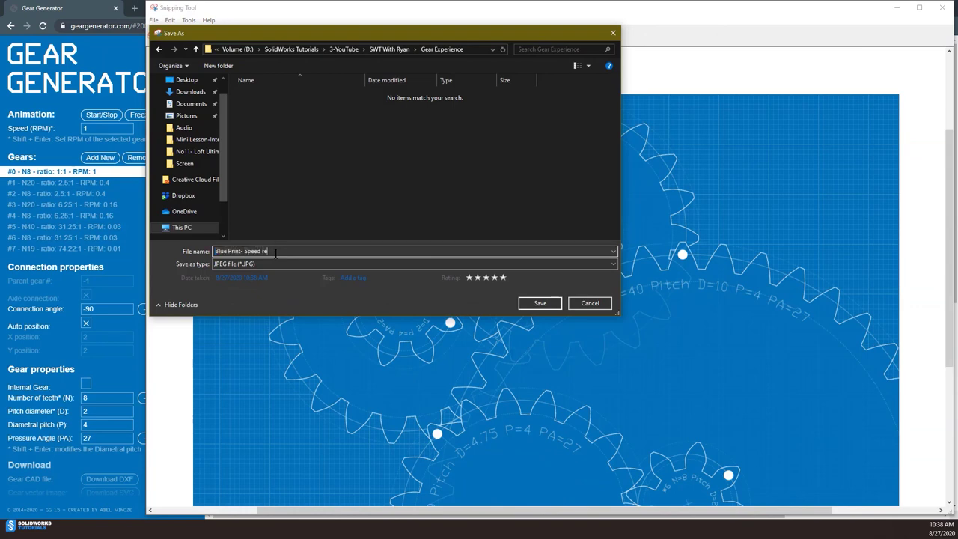
key("Return")
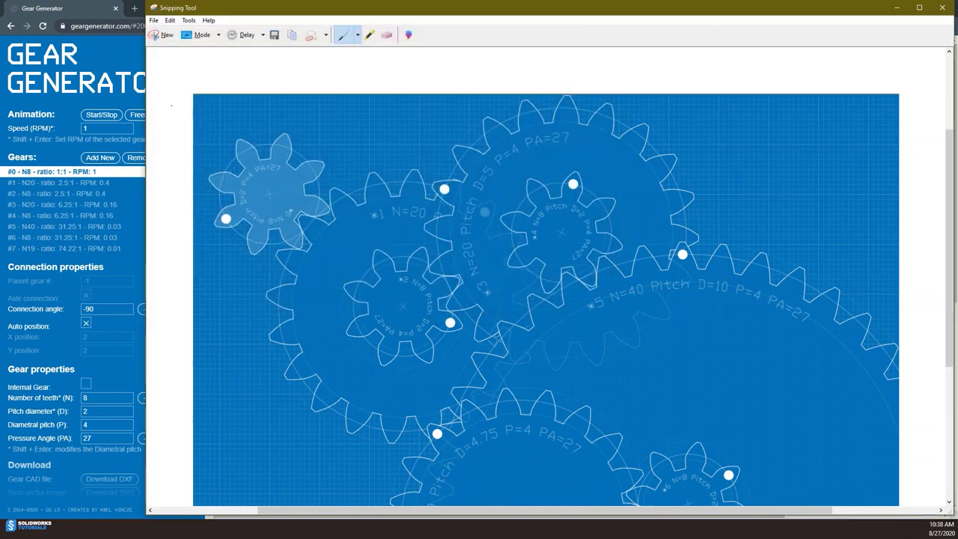
left_click(952, 9)
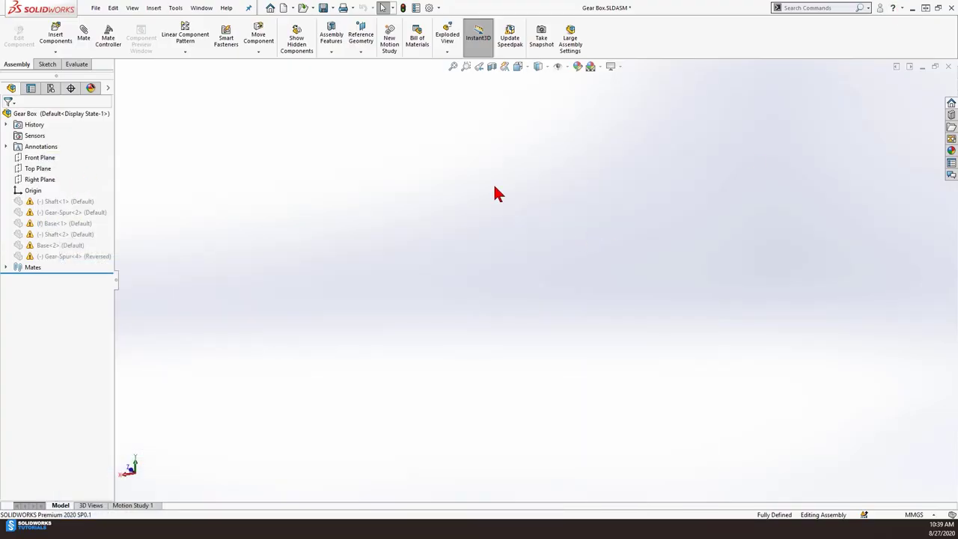
Step: Create a new part and place the gear blueprint picture in a Front Plane sketch
key("ctrl+n")
key("Return")
left_click(50, 171)
left_click(71, 153)
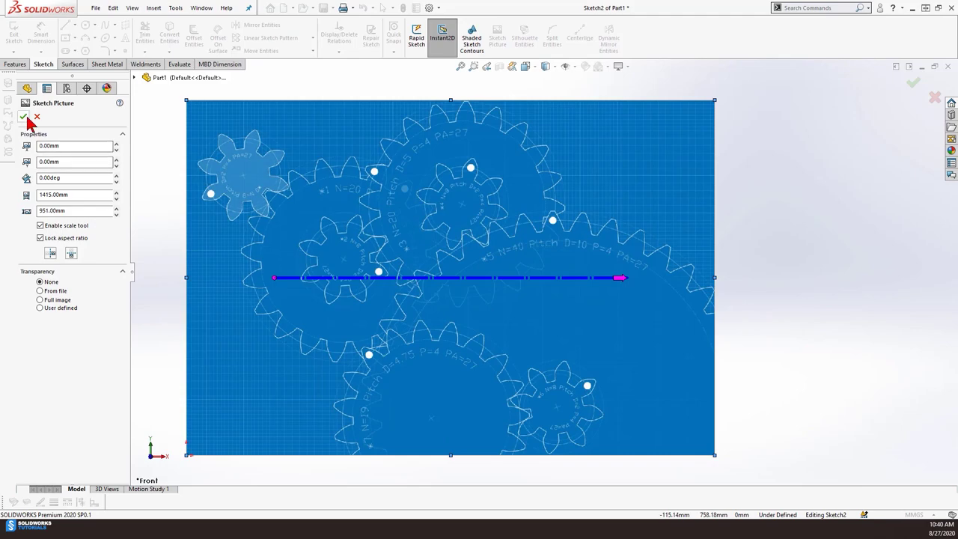
left_click(16, 114)
Step: Draw vertical and horizontal centerlines through the small gear's centre
scroll(242, 156, "down", 3)
scroll(242, 156, "down", 3)
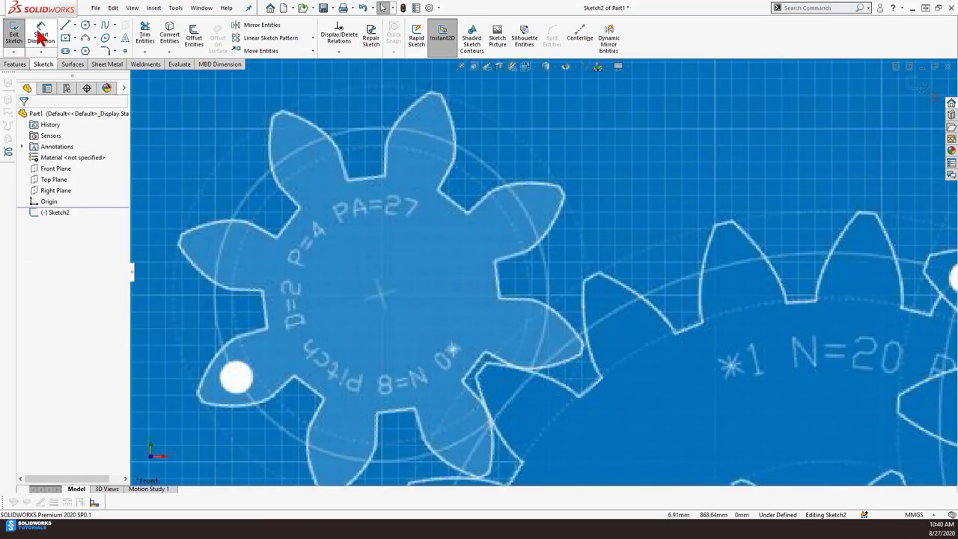
left_click(580, 38)
left_click(562, 33)
left_click(580, 38)
scroll(472, 156, "down", 5)
scroll(537, 267, "up", 10)
left_click(537, 267)
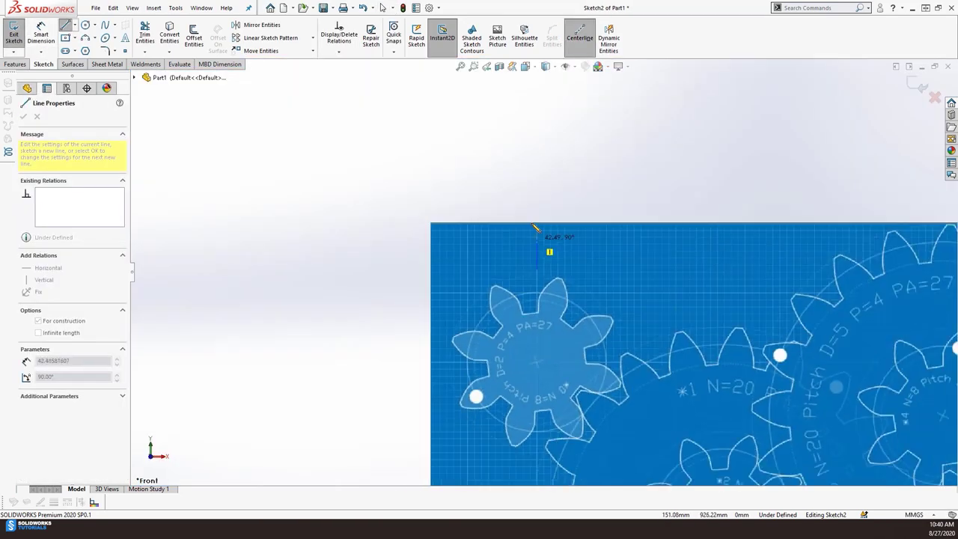
double_click(536, 227)
scroll(487, 400, "down", 3)
scroll(487, 265, "down", 5)
left_click(145, 200)
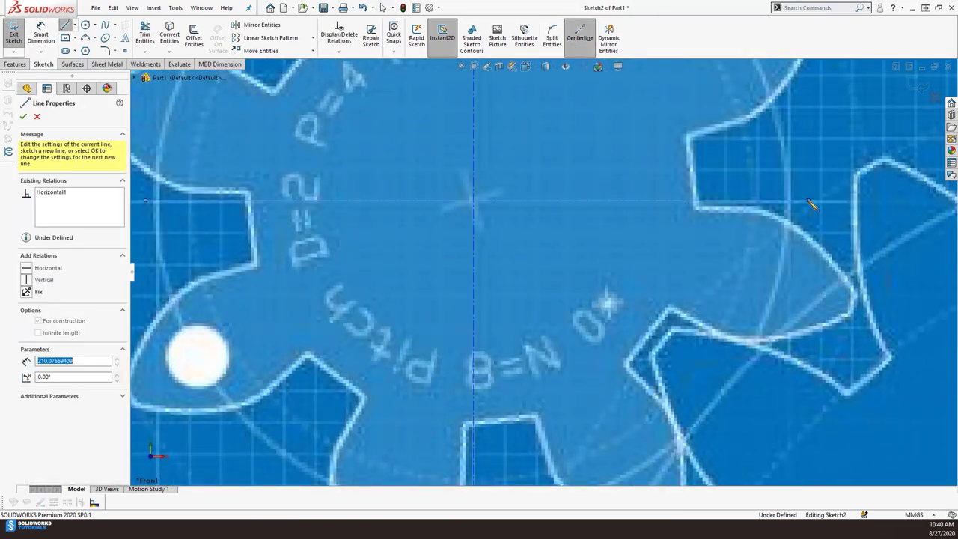
double_click(811, 203)
scroll(671, 299, "up", 5)
scroll(667, 167, "down", 3)
Step: Add an angled centerline from the gear centre at 45° and fully define the sketch
left_click(580, 38)
left_click(331, 364)
scroll(586, 199, "down", 10)
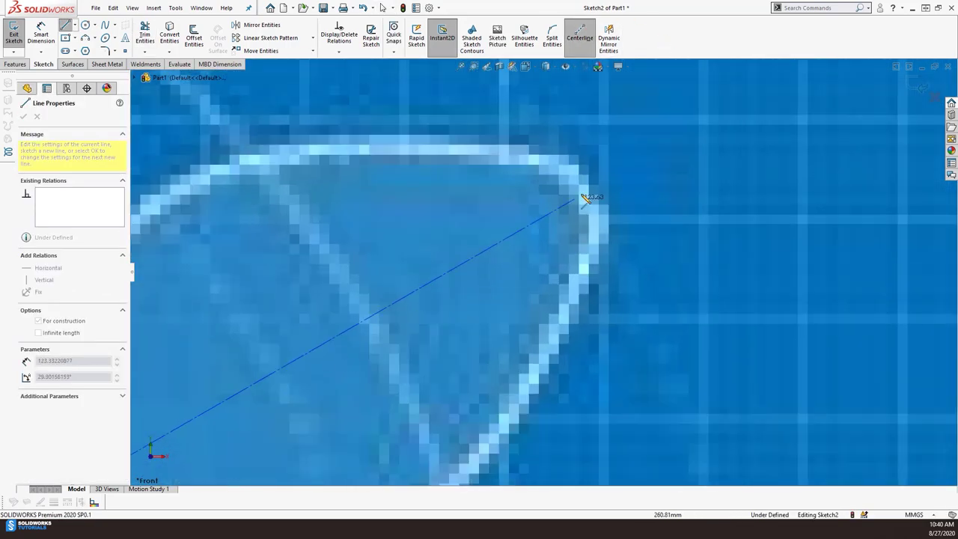
scroll(586, 198, "up", 10)
scroll(508, 318, "down", 4)
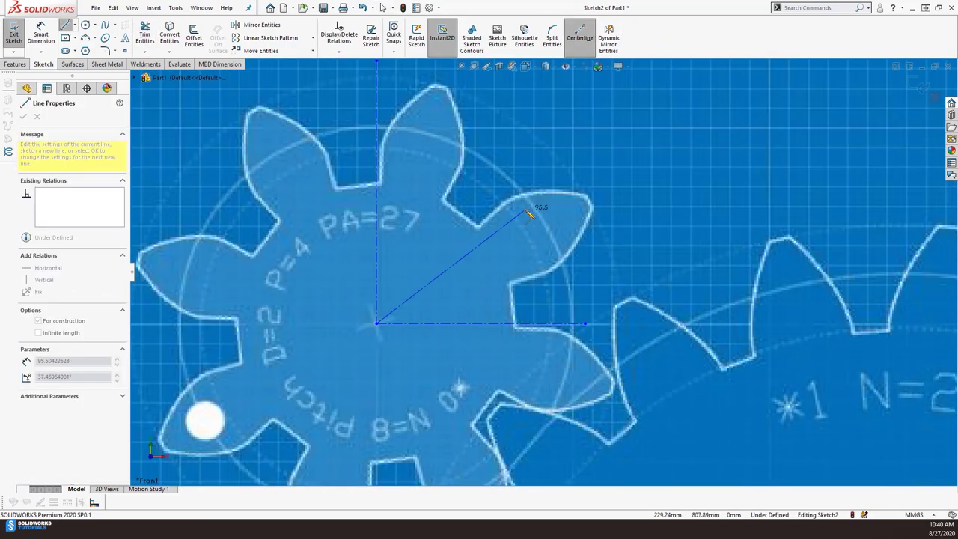
left_click(588, 215)
key("Escape")
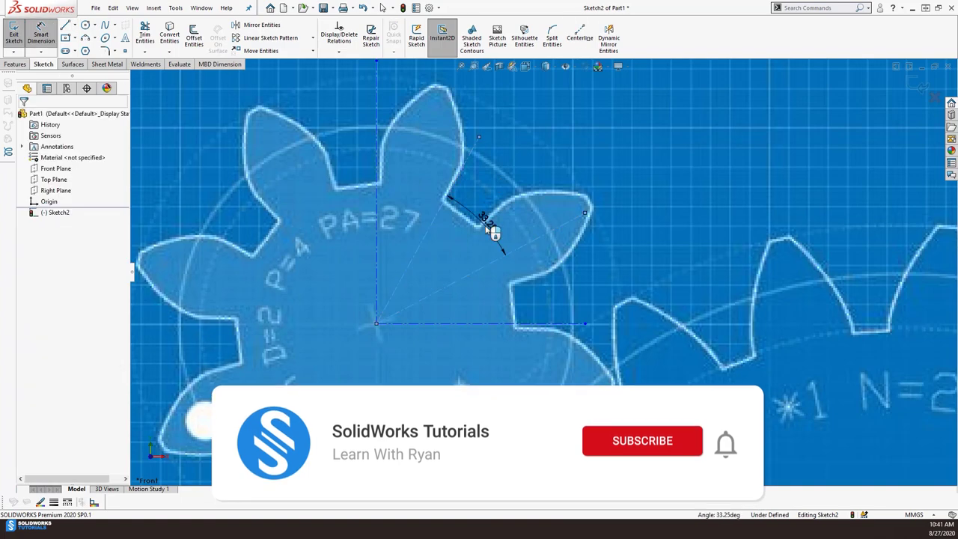
left_click(492, 229)
left_click_drag(447, 197, 438, 92)
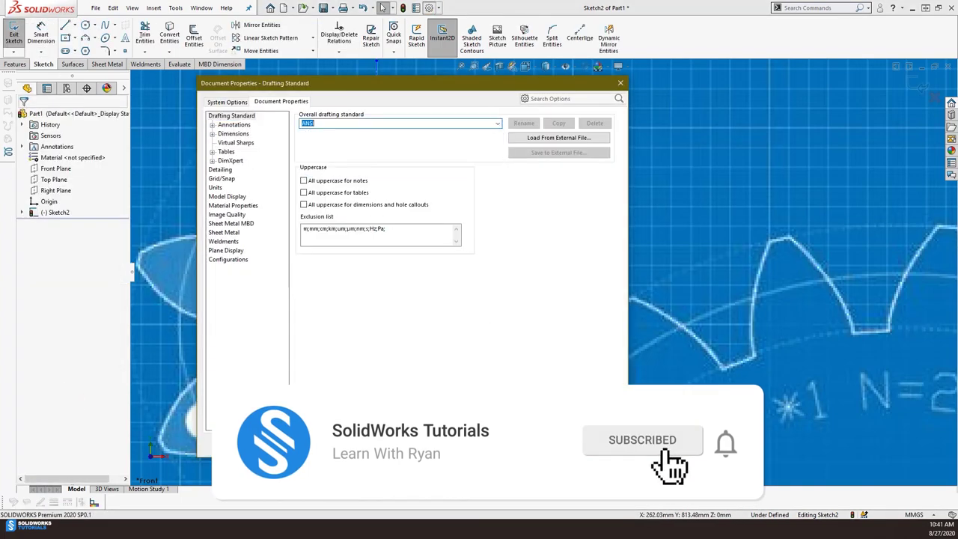
left_click(617, 185)
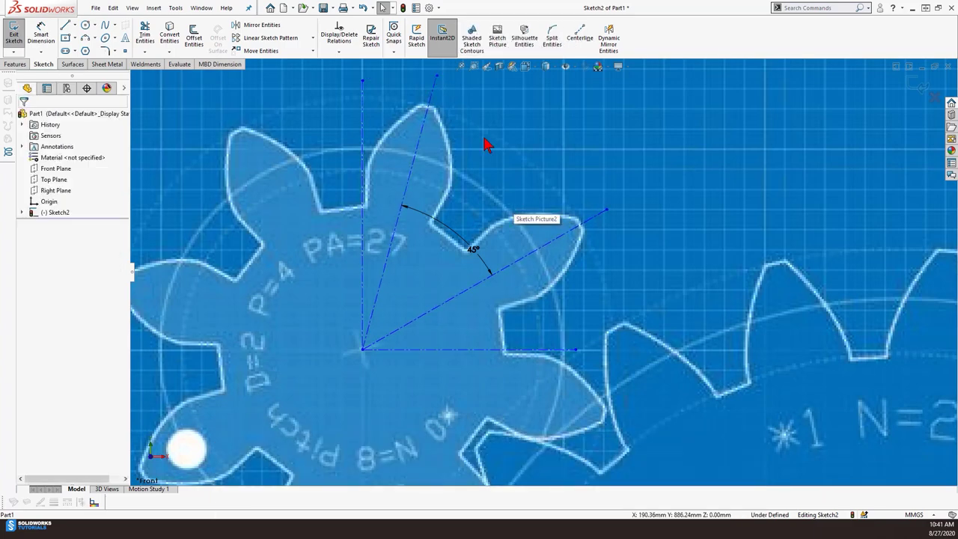
left_click(49, 238)
scroll(560, 411, "up", 3)
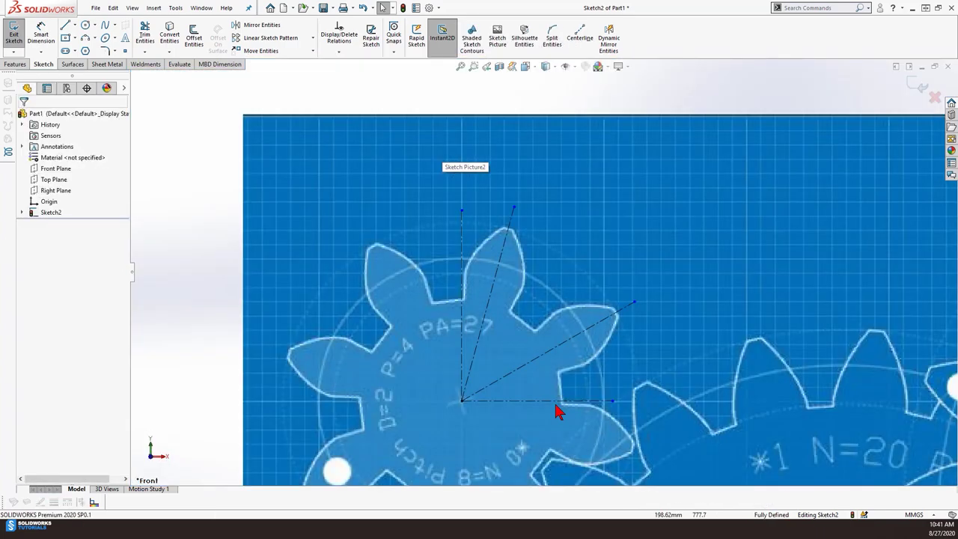
Step: Draw a large circle and a smaller circle centred on the gear centre
left_click(456, 349)
scroll(455, 349, "down", 5)
left_click(499, 269)
scroll(487, 357, "up", 5)
scroll(487, 357, "down", 2)
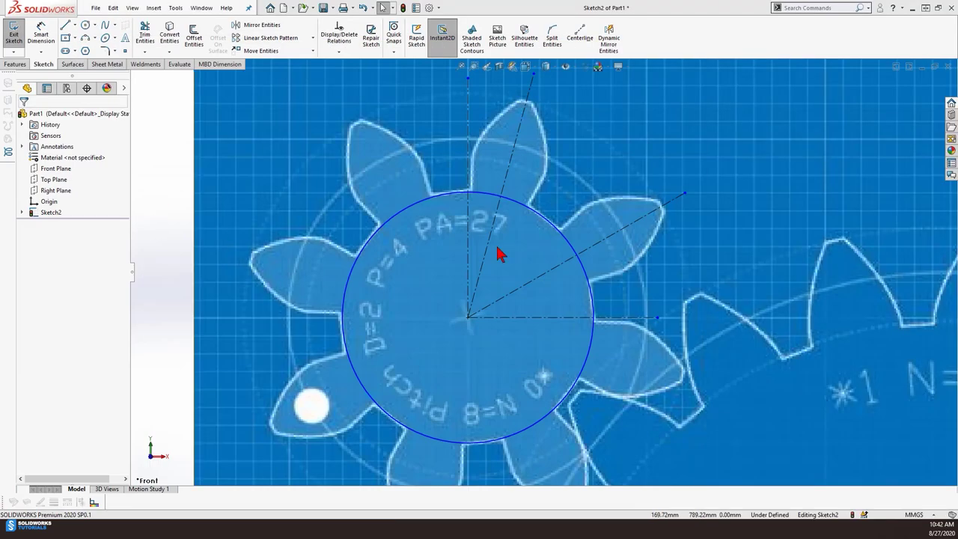
left_click(468, 317)
left_click(517, 299)
key("Return")
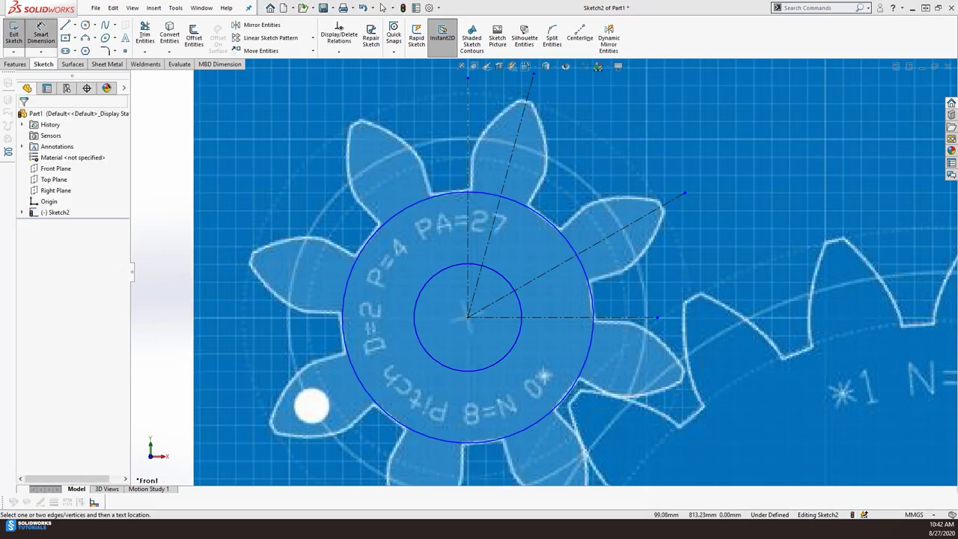
Step: Dimension the large circle to Ø2.00
left_click(430, 141)
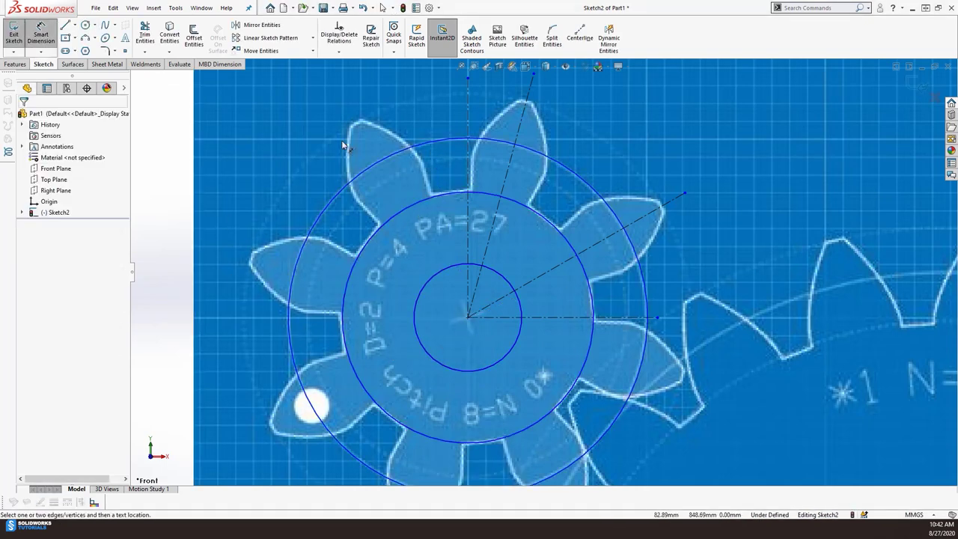
left_click(432, 140)
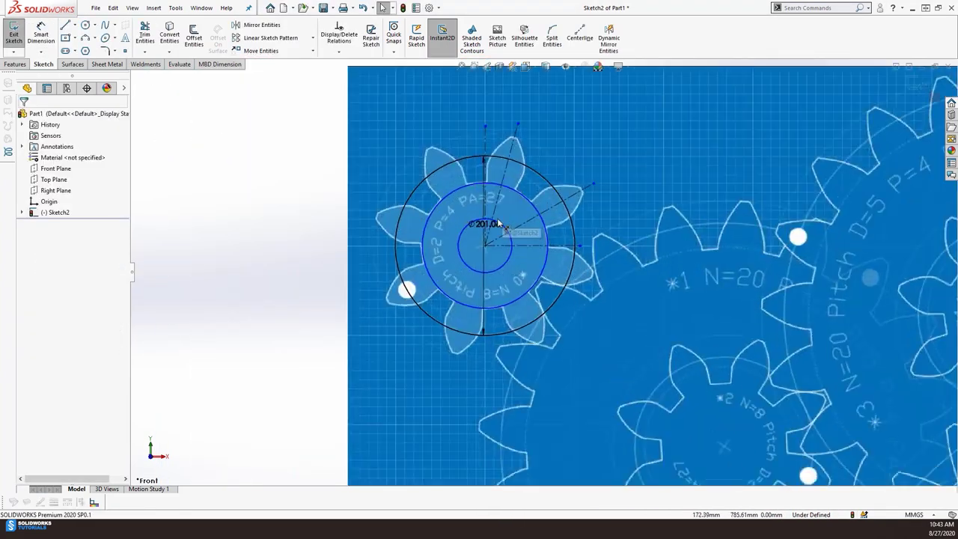
left_click(456, 314)
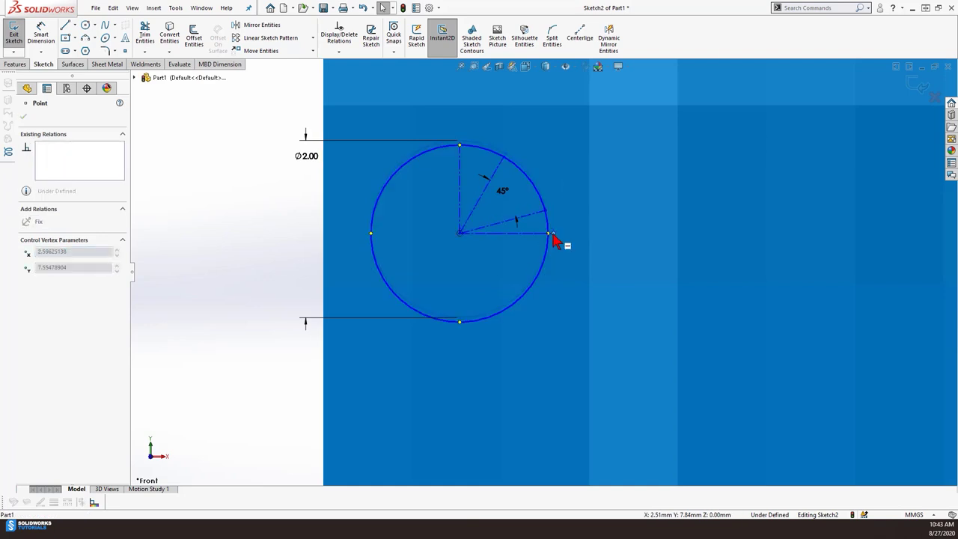
Step: Shift and enlarge the gear blueprint picture so the gear fits the Ø2.00 circle
left_click_drag(550, 237, 576, 249)
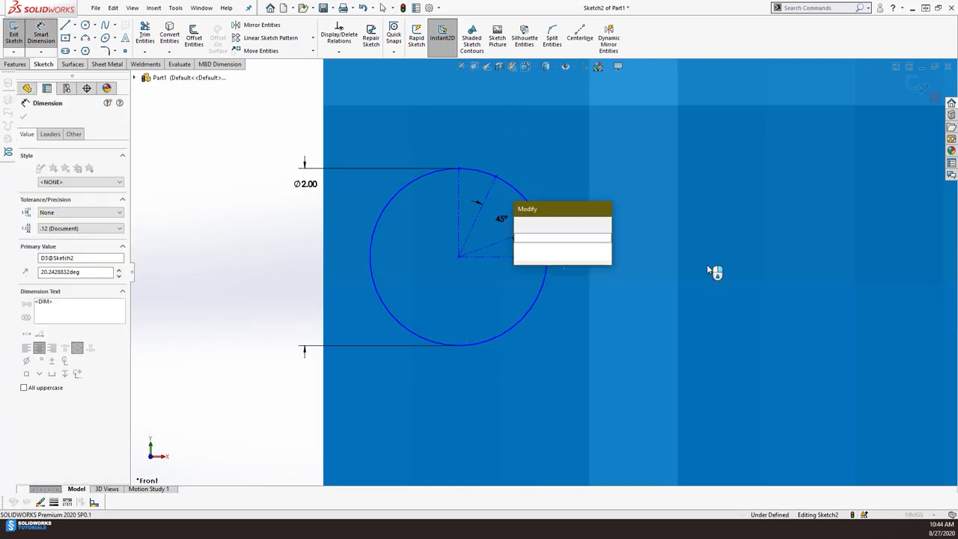
double_click(541, 261)
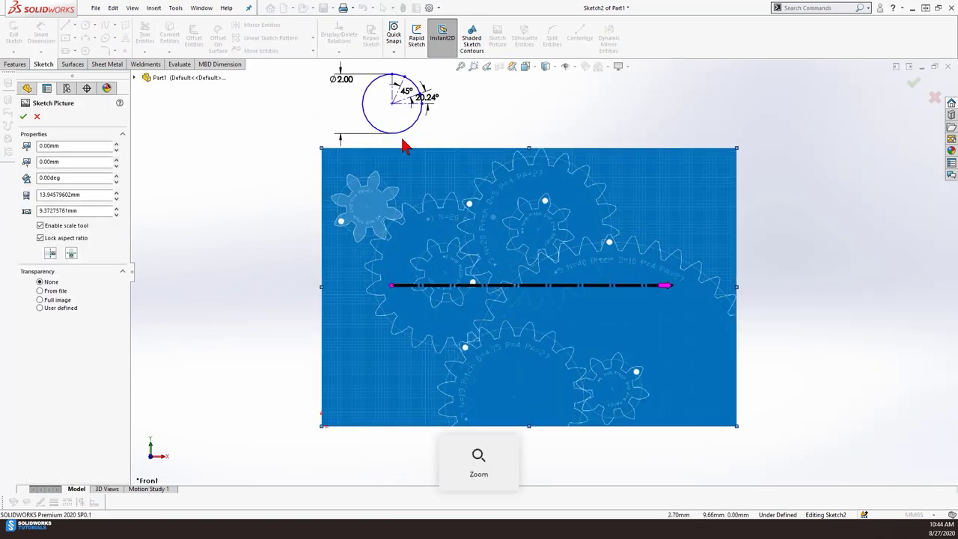
scroll(361, 289, "up", 3)
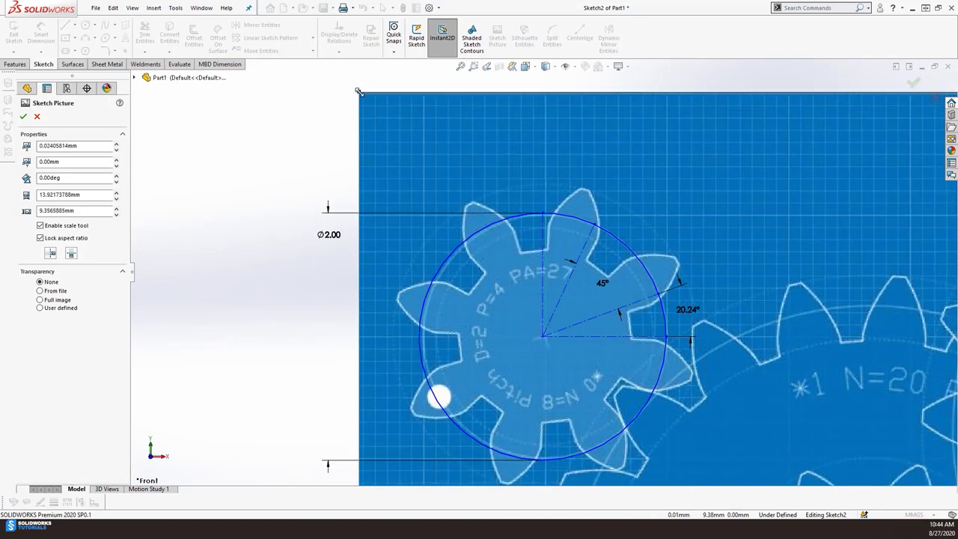
left_click_drag(358, 90, 354, 91)
left_click_drag(542, 277, 542, 276)
left_click_drag(355, 94, 352, 89)
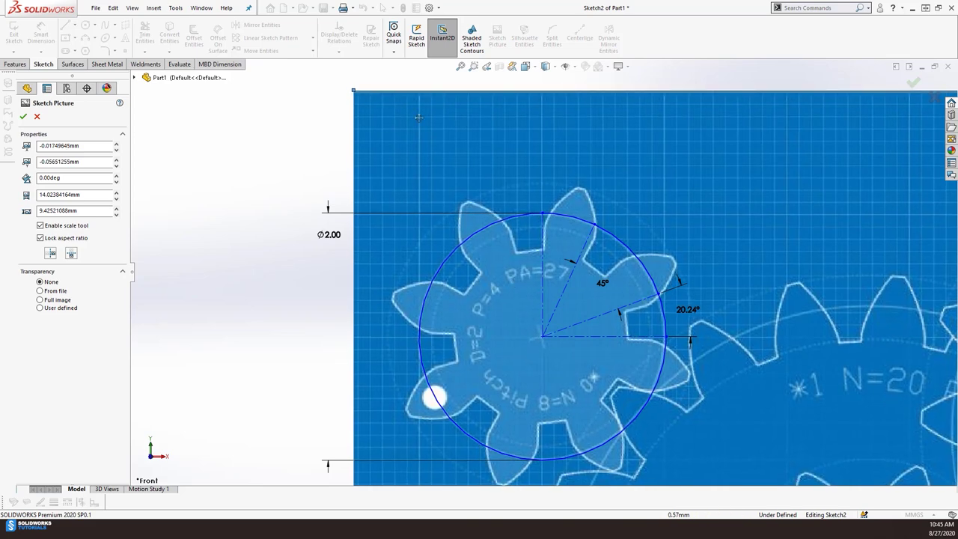
key("Return")
Step: Move the angled centerline's endpoint onto the circle
scroll(621, 364, "down", 2)
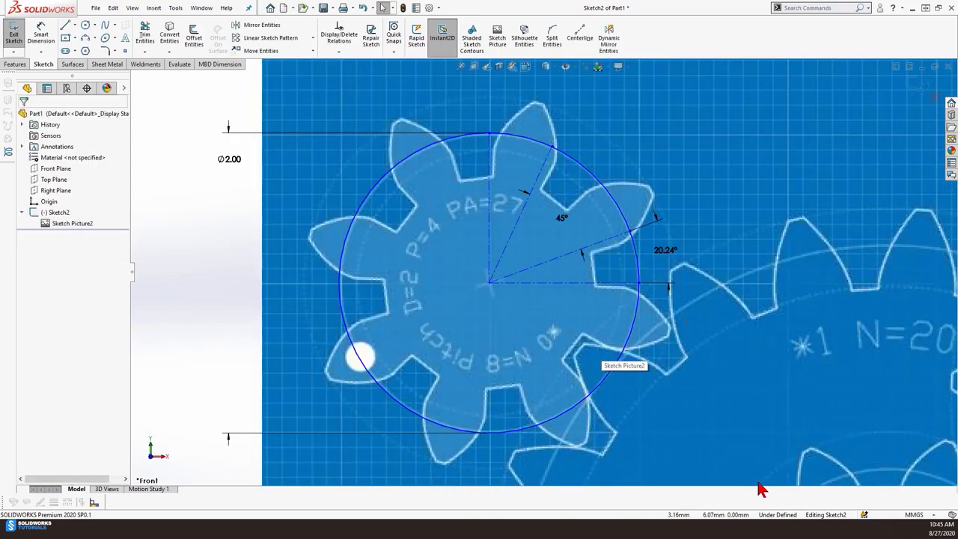
scroll(396, 407, "down", 1)
scroll(665, 293, "down", 1)
scroll(614, 247, "down", 1)
left_click_drag(614, 247, 596, 199)
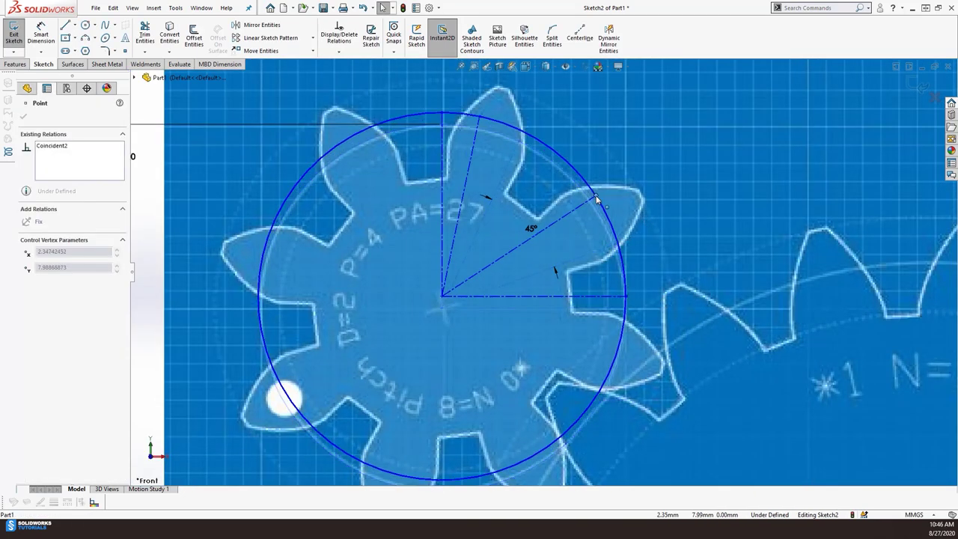
key("Escape")
Step: Rotate the centerlines to reach a tooth tip, then view the gear in a tilted orbit
scroll(509, 292, "down", 5)
scroll(539, 317, "up", 8)
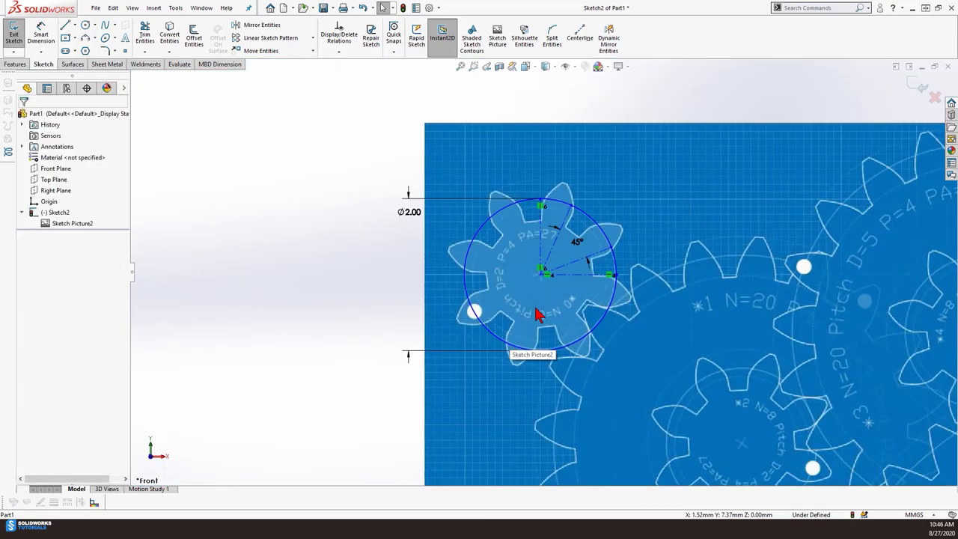
scroll(497, 251, "down", 10)
scroll(498, 251, "up", 4)
scroll(427, 432, "up", 4)
scroll(491, 300, "down", 1)
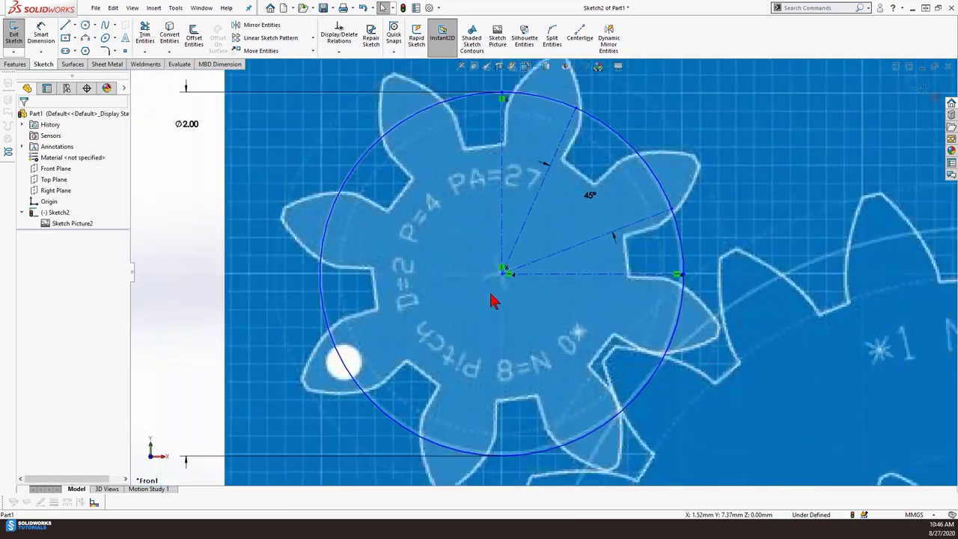
left_click(509, 271)
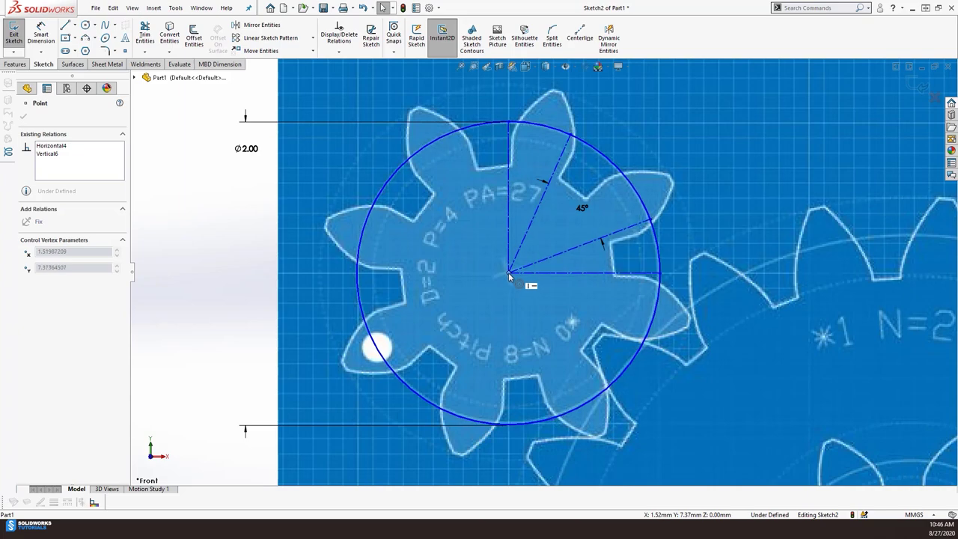
scroll(599, 105, "down", 3)
left_click_drag(557, 150, 535, 88)
key("t")
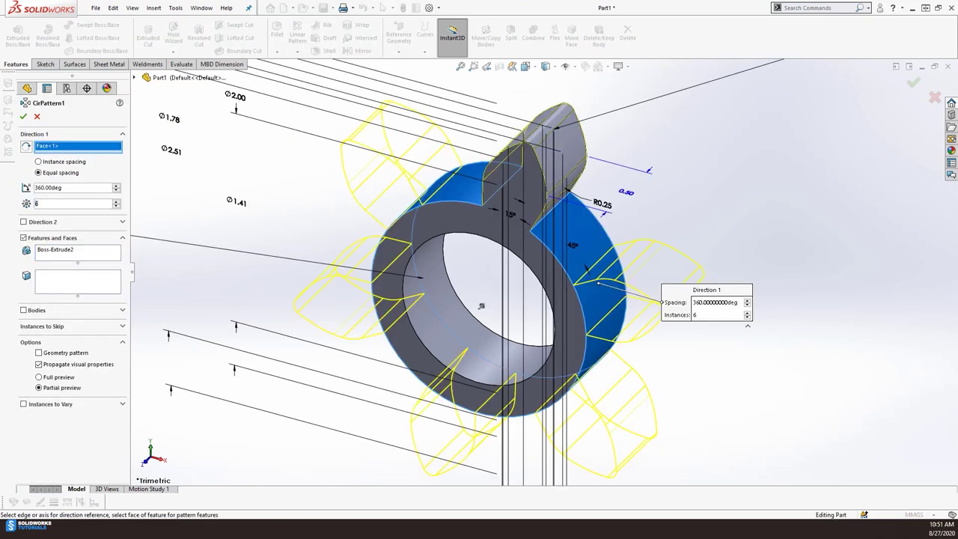
middle_click_drag(570, 234, 592, 367)
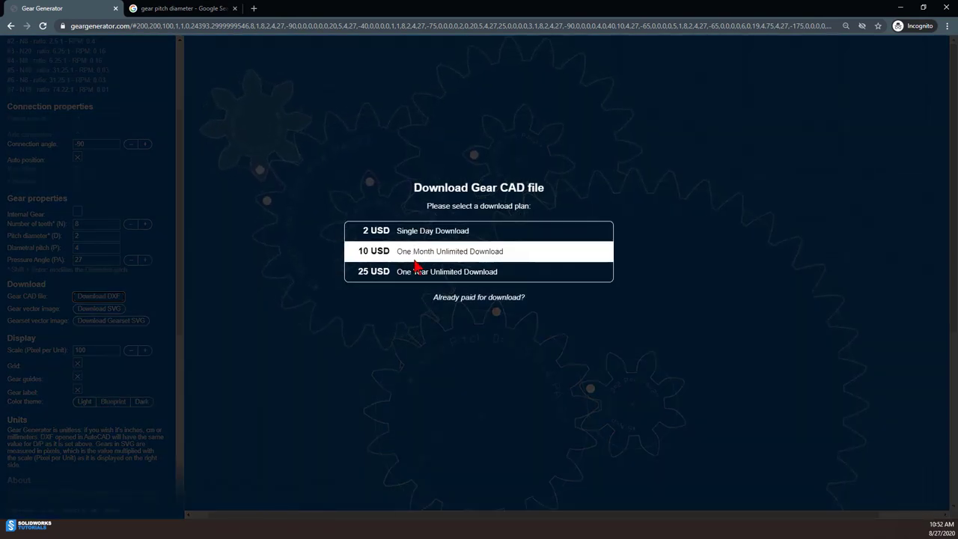
Step: Buy the 2 USD single-day download plan, entering checkout details and paying through PayPal
left_click(417, 232)
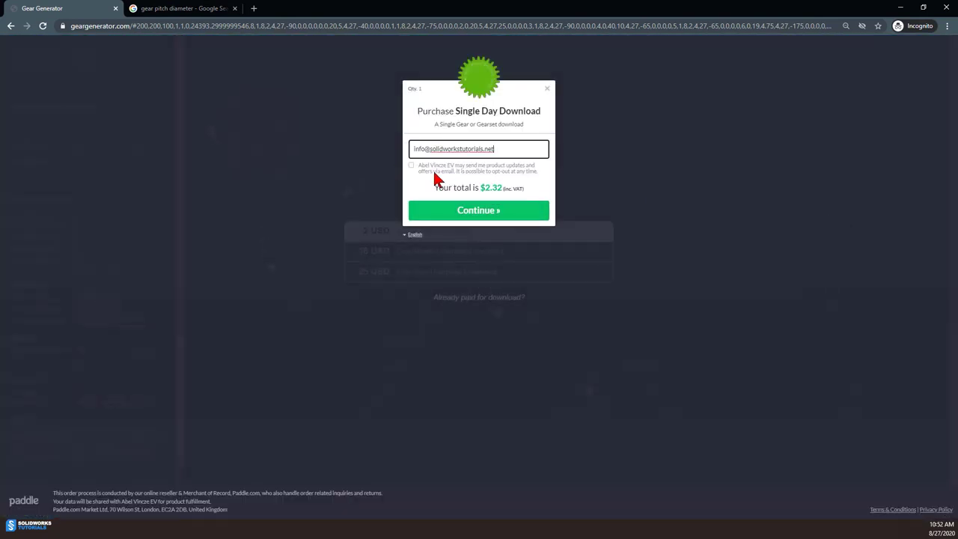
key("Return")
left_click(455, 241)
left_click(479, 205)
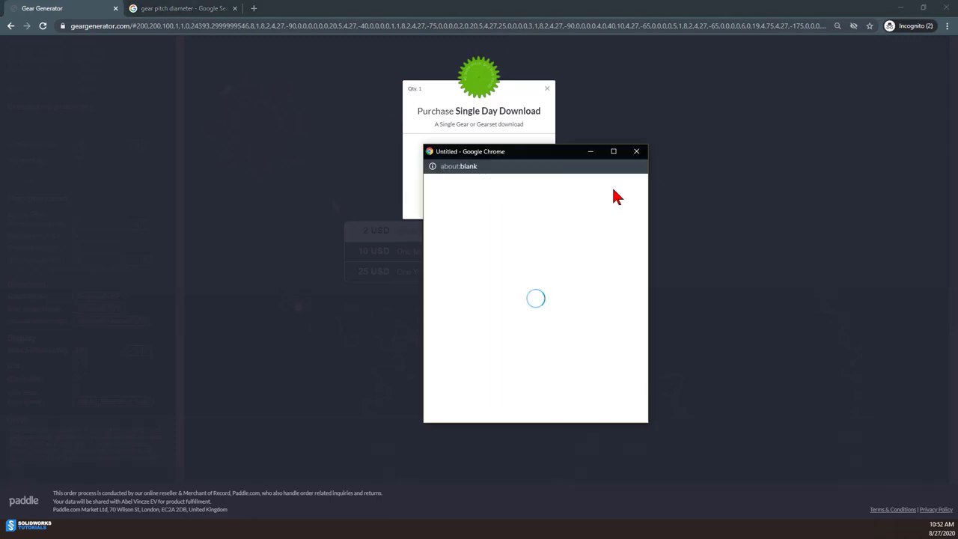
type("********")
key("Return")
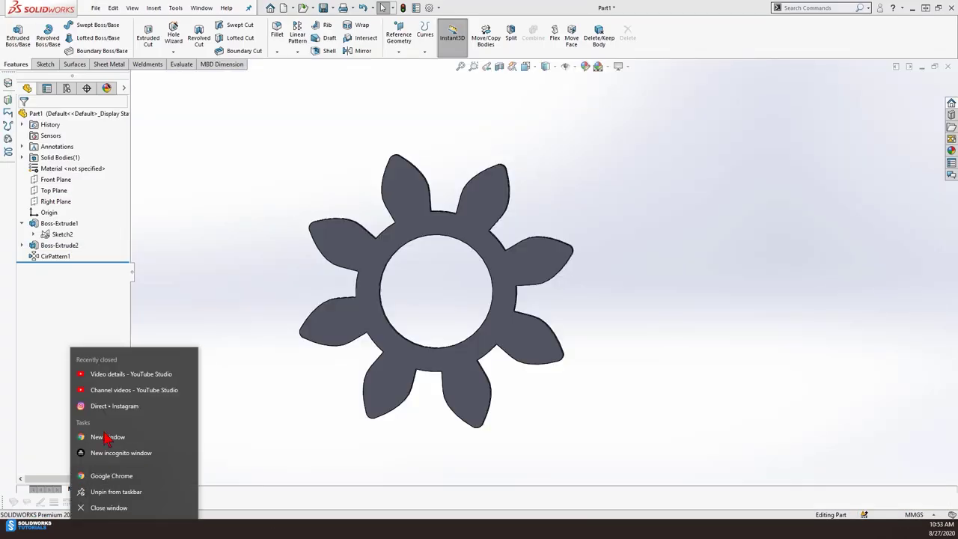
Step: Open a new browser window
left_click(106, 438)
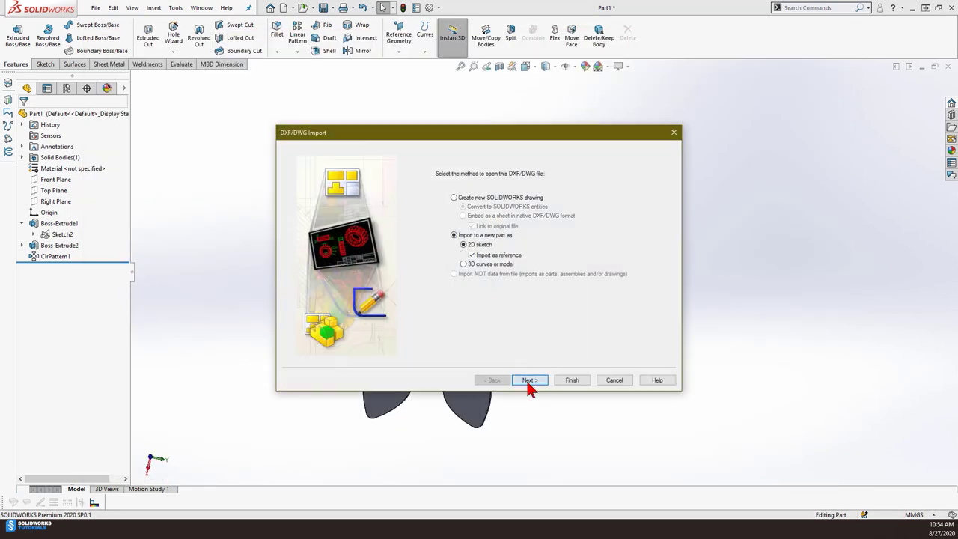
left_click(530, 379)
left_click(358, 163)
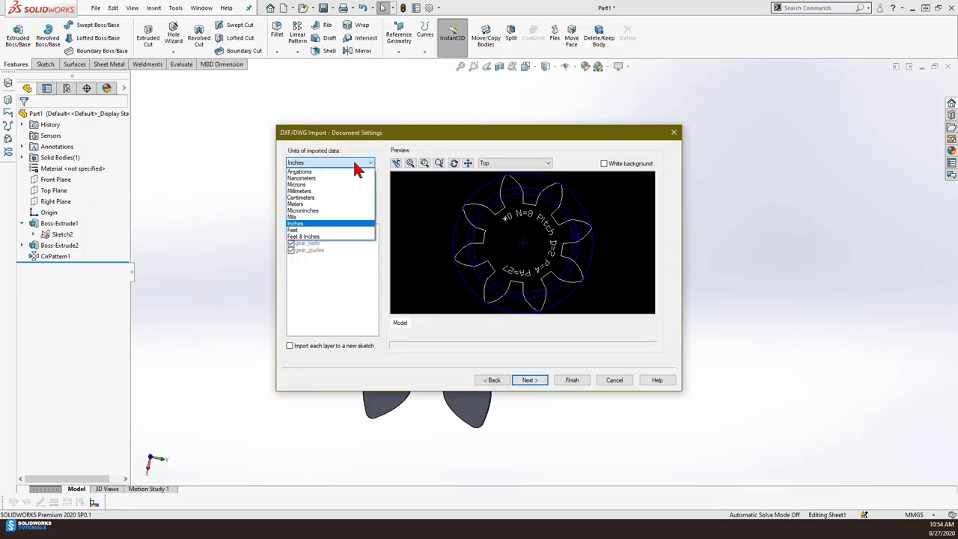
left_click(530, 380)
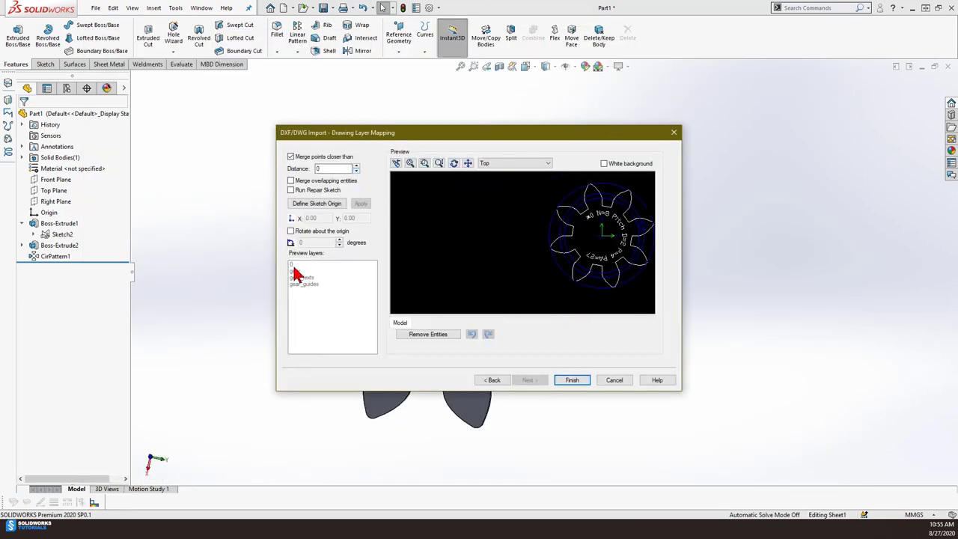
key("alt+b")
left_click(529, 380)
left_click(571, 379)
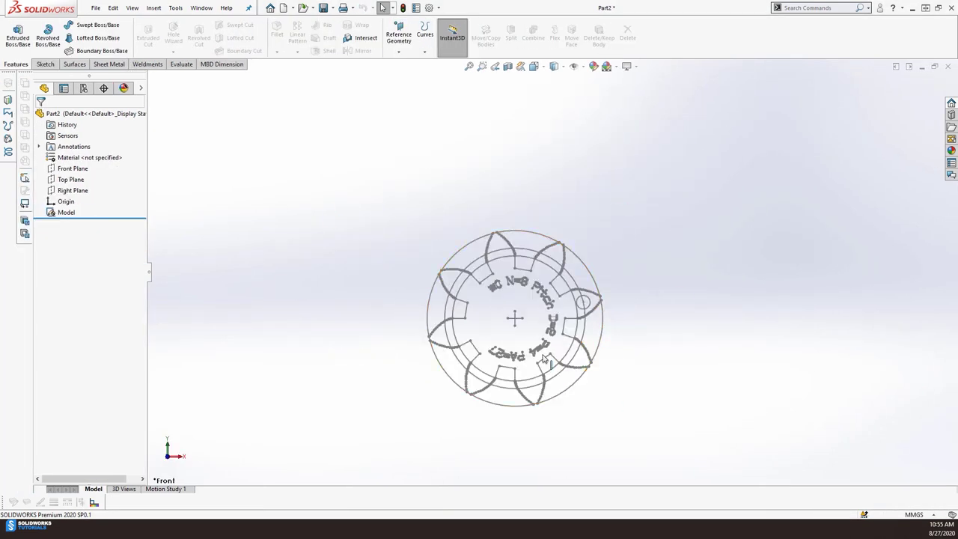
Step: Start a new sketch on the Front Plane over the imported gear geometry
scroll(544, 360, "down", 3)
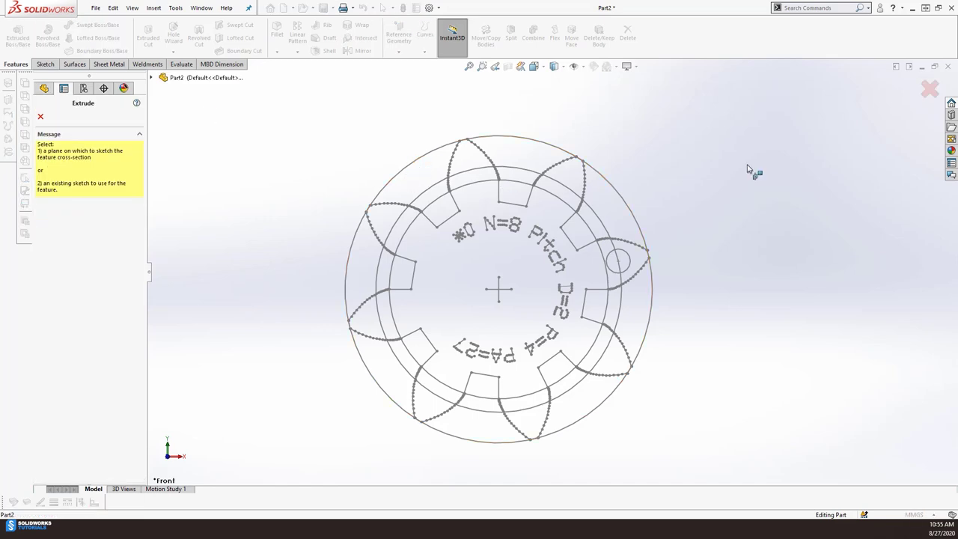
left_click(72, 169)
left_click(75, 146)
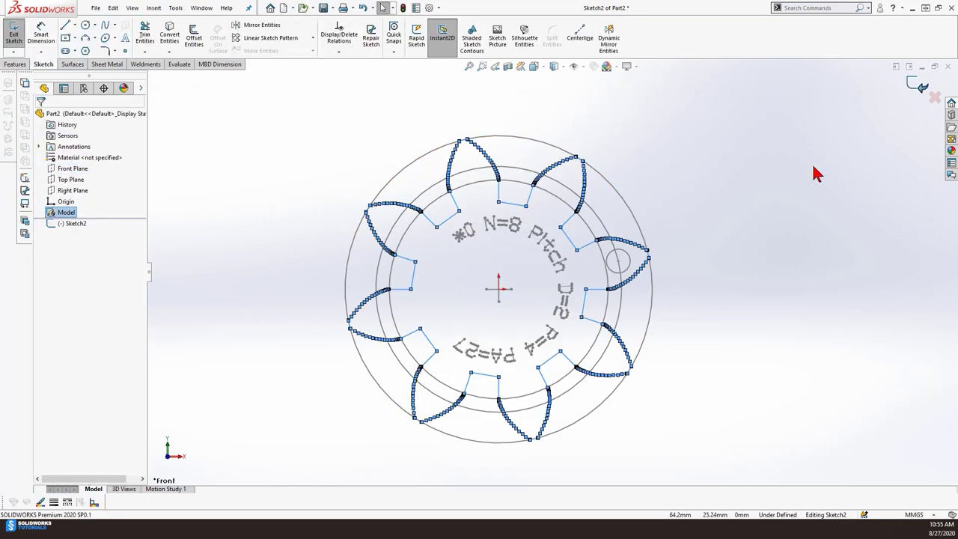
right_click(462, 203)
key("Escape")
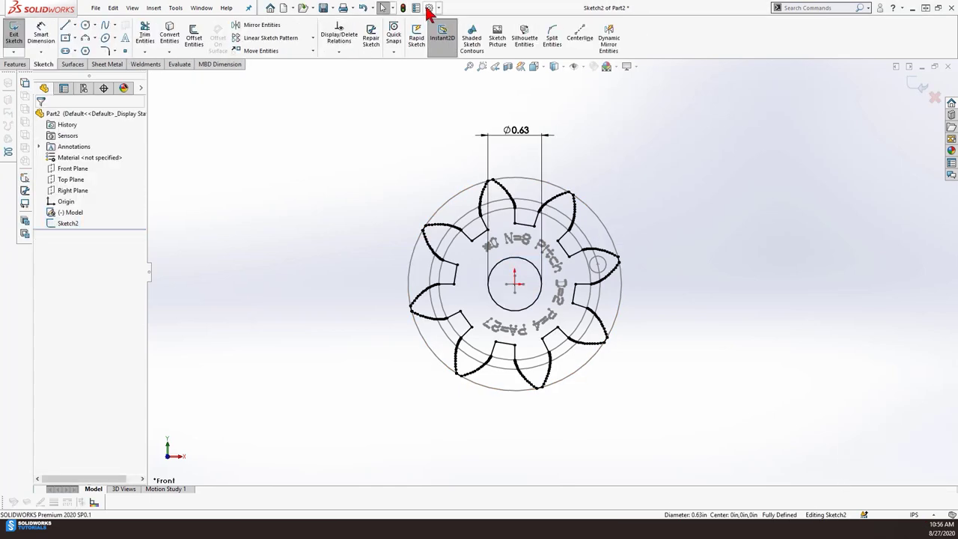
Step: Switch the document units to IPS (inches)
left_click(429, 7)
left_click(503, 449)
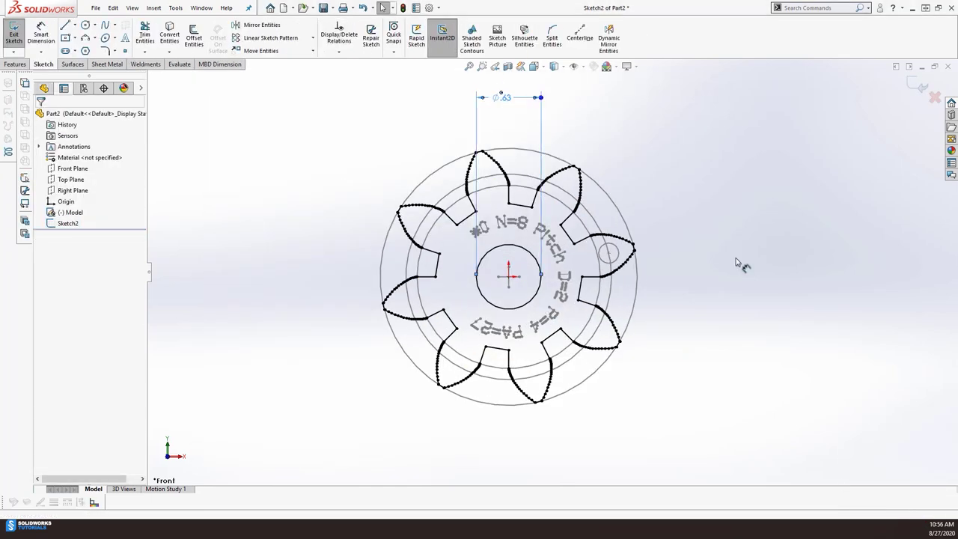
scroll(442, 259, "down", 2)
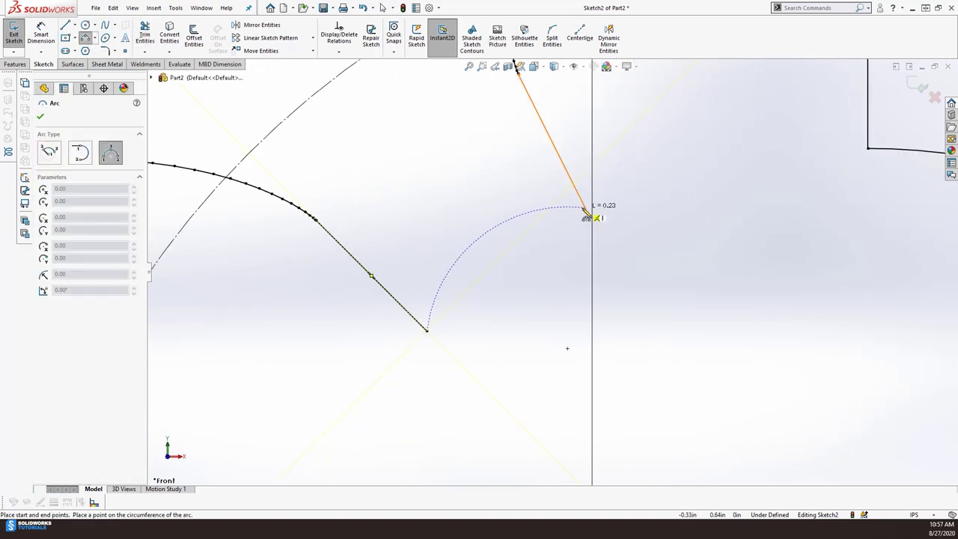
Step: Place the arc closing the tooth gap and make it concentric with the gear circle
left_click(586, 215)
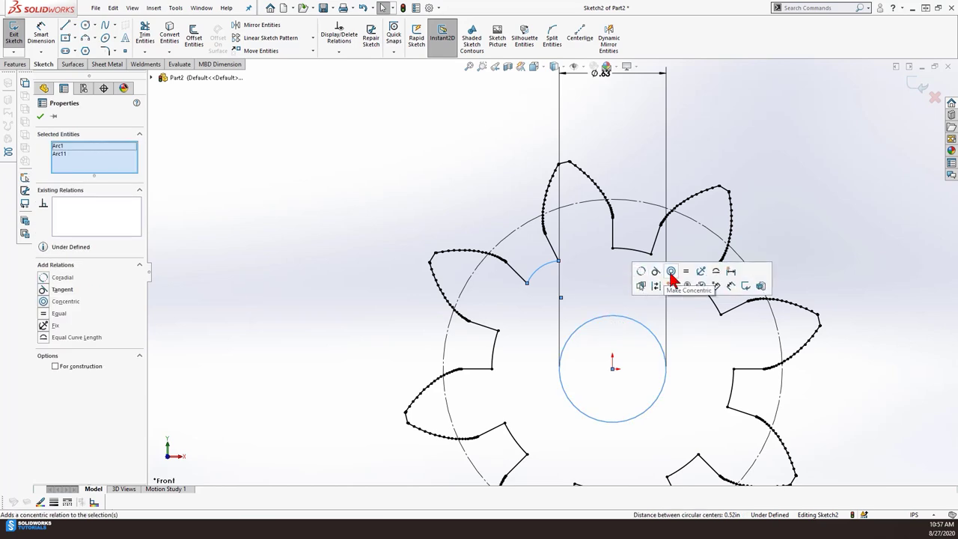
left_click(671, 279)
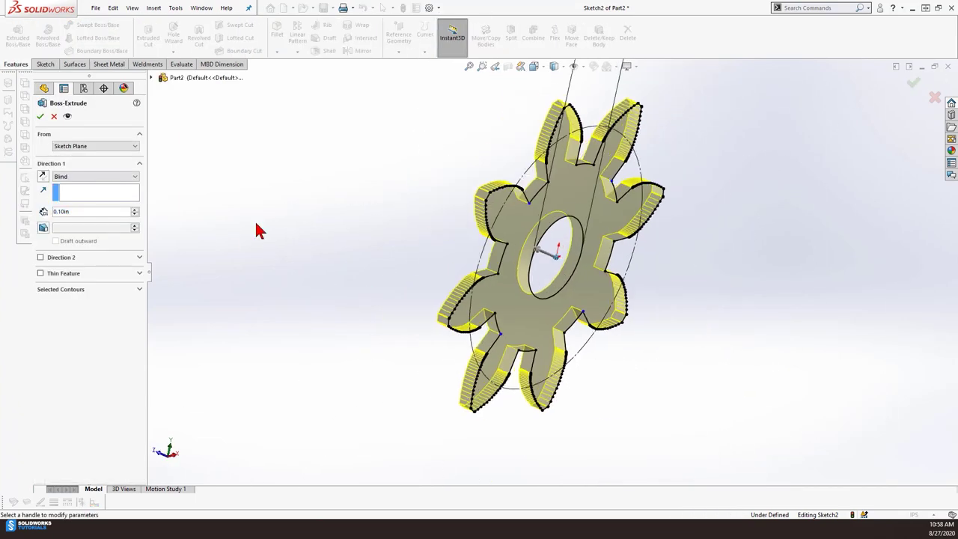
Step: Extrude the 8-tooth gear 0.40 in with Mid Plane, then check Front and Right views
mouse_move(146, 219)
middle_mouse_down()
mouse_move(417, 317)
mouse_move(364, 317)
middle_mouse_up()
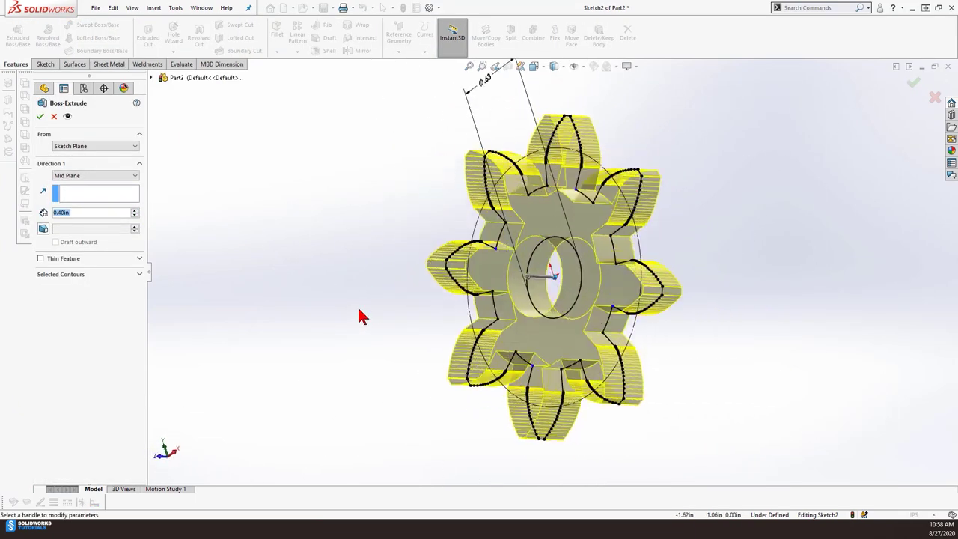
left_click(134, 210)
left_click(134, 210)
middle_click_drag(153, 225, 303, 266)
key("Return")
mouse_move(342, 323)
middle_mouse_down()
mouse_move(551, 197)
mouse_move(562, 75)
mouse_move(629, 140)
middle_mouse_up()
key("ctrl+1")
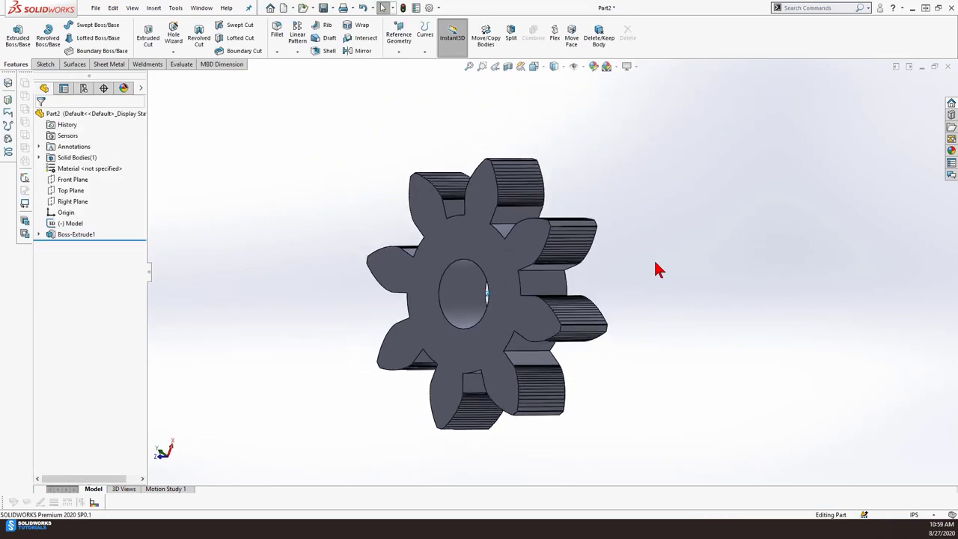
key("ctrl+3")
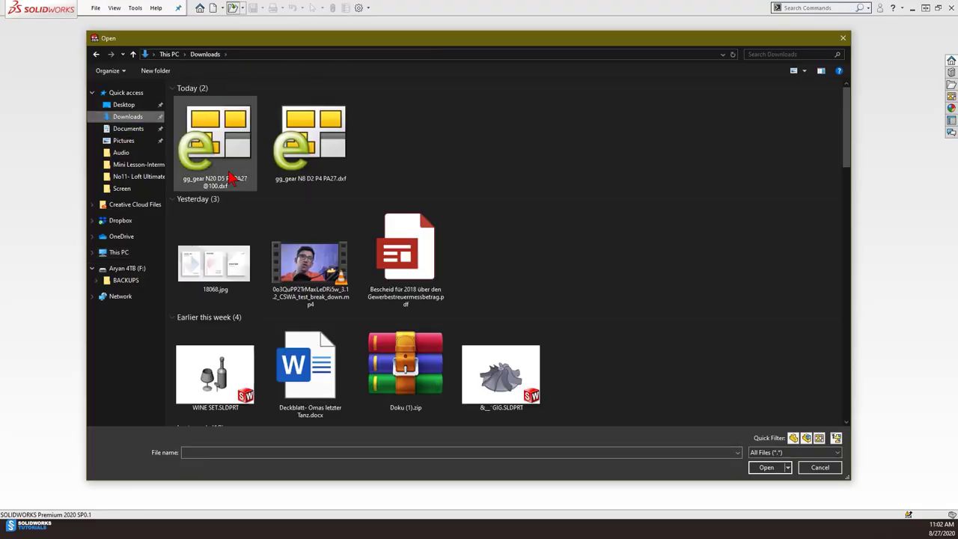
left_click(230, 177)
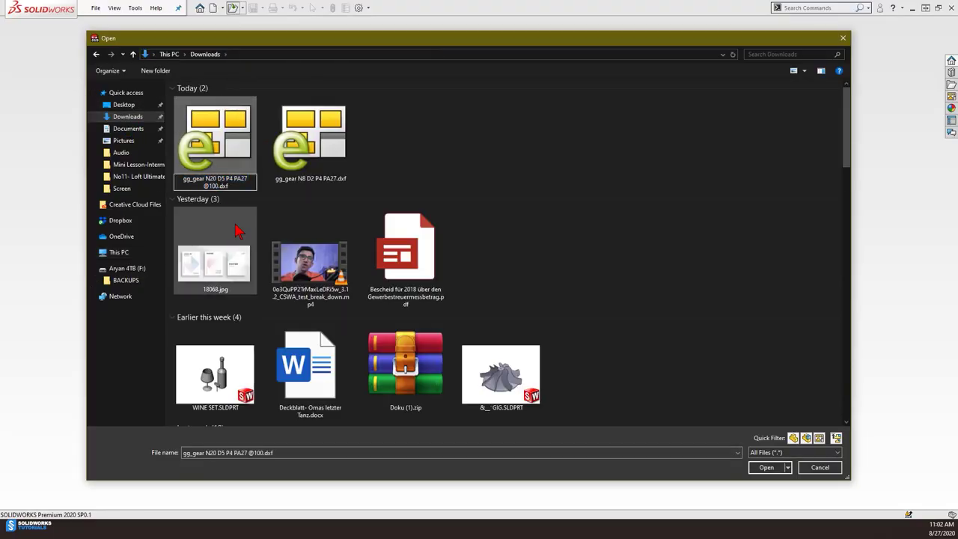
key("Return")
left_click(540, 381)
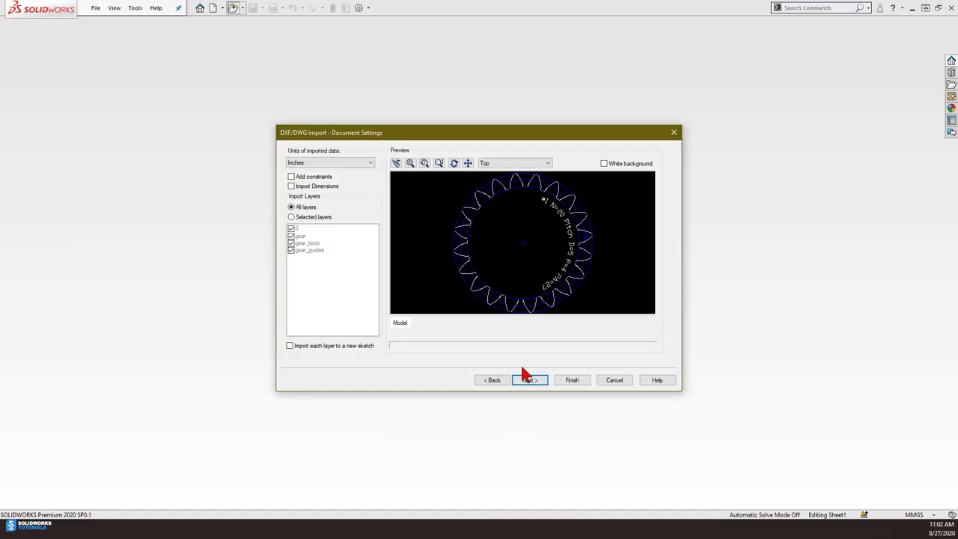
left_click(522, 374)
left_click(569, 380)
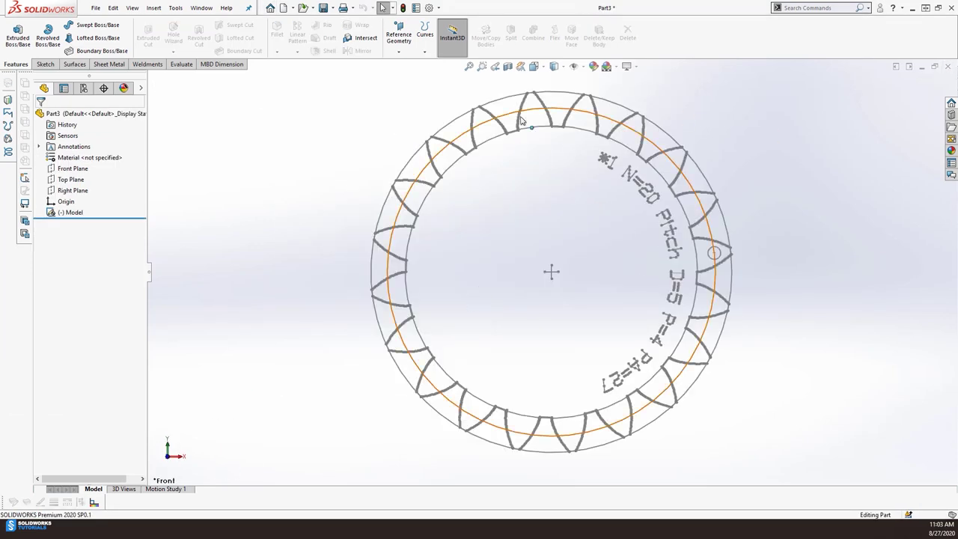
Step: Zoom in on the imported 20-tooth gear teeth
scroll(714, 253, "down", 5)
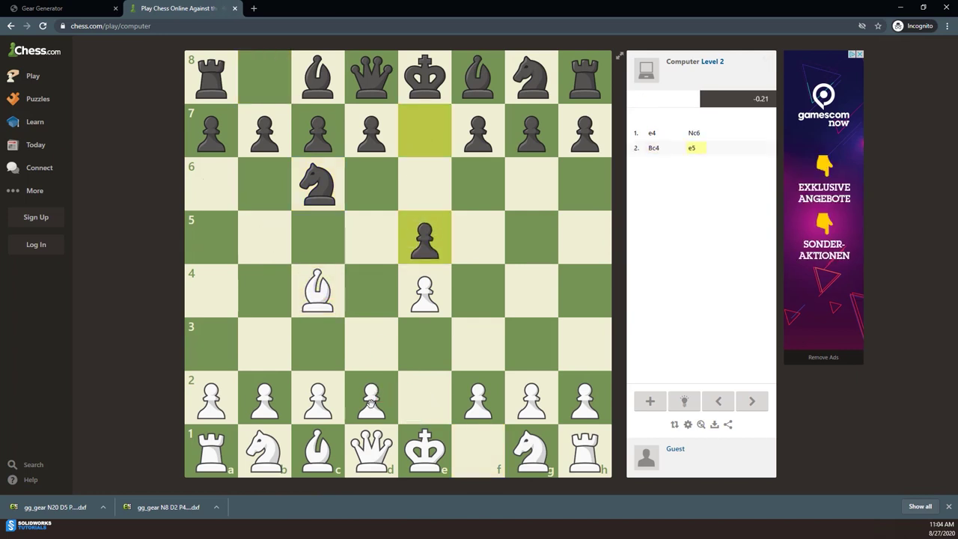
Step: Play Nc3, d4, dxc5, O-O, Nxe5 and Nxc4 against the computer
left_click_drag(264, 449, 318, 343)
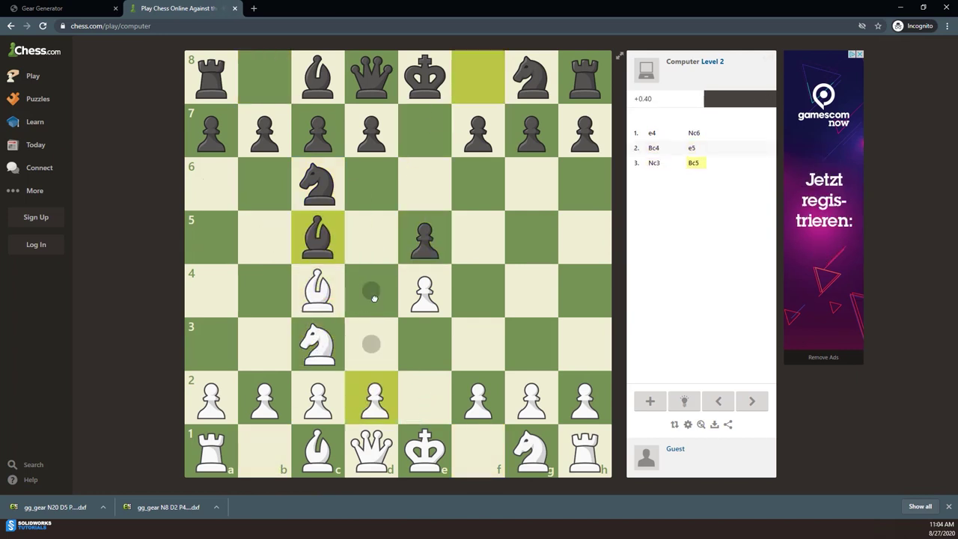
mouse_move(371, 396)
left_mouse_down()
mouse_move(372, 290)
mouse_move(318, 237)
left_mouse_up()
left_click_drag(531, 449, 479, 344)
left_click_drag(436, 456, 531, 449)
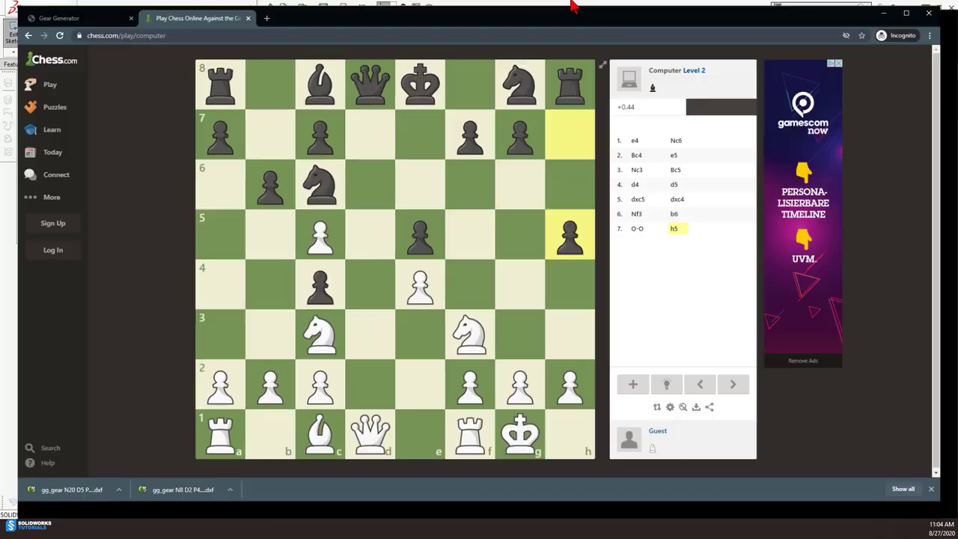
mouse_move(478, 344)
left_mouse_down()
mouse_move(424, 237)
mouse_move(318, 290)
left_mouse_up()
left_click_drag(424, 290, 428, 234)
Step: Play Ne4, f3, c6 and a3 in the chess game
left_click_drag(318, 344, 424, 291)
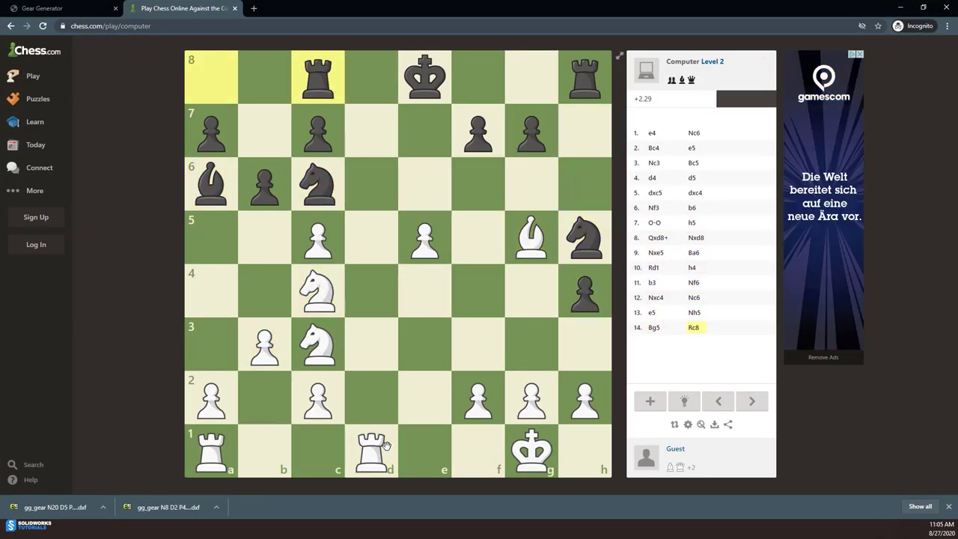
left_click_drag(478, 396, 478, 344)
left_click_drag(318, 238, 318, 184)
left_click_drag(211, 397, 211, 345)
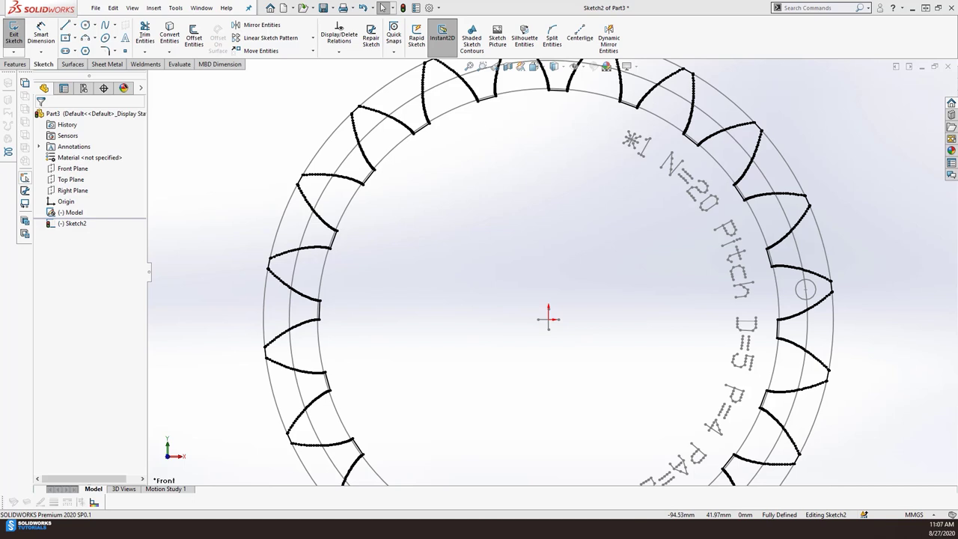
Step: Draw the bore circle at the gear centre and set the units to inches
scroll(545, 394, "up", 3)
mouse_move(547, 342)
left_mouse_down()
mouse_move(603, 342)
mouse_move(490, 137)
left_mouse_up()
key("Escape")
left_click(863, 514)
left_click(889, 485)
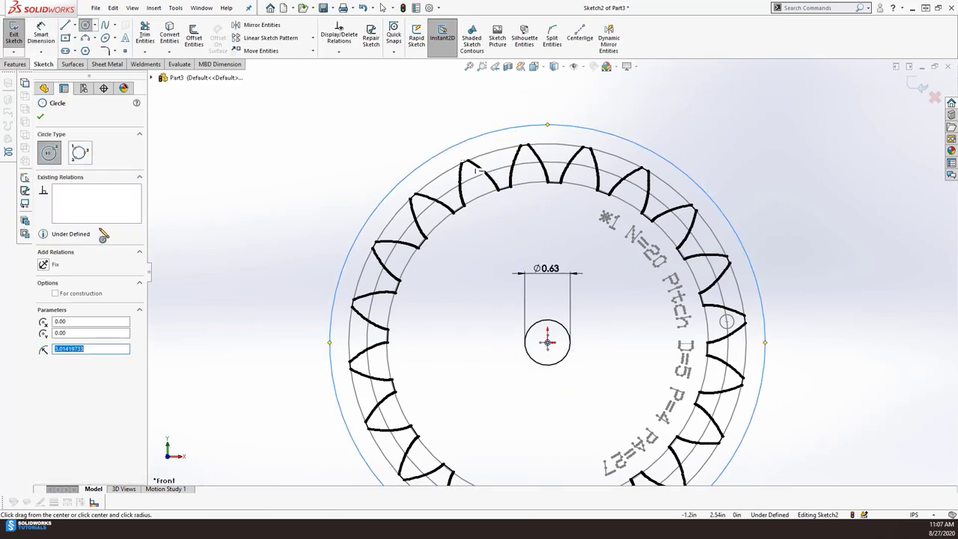
Step: Confirm document properties and make the arc concentric with the outer circle, fully defining the sketch
left_click(470, 128)
left_click(555, 125, "ctrl")
left_click(428, 8)
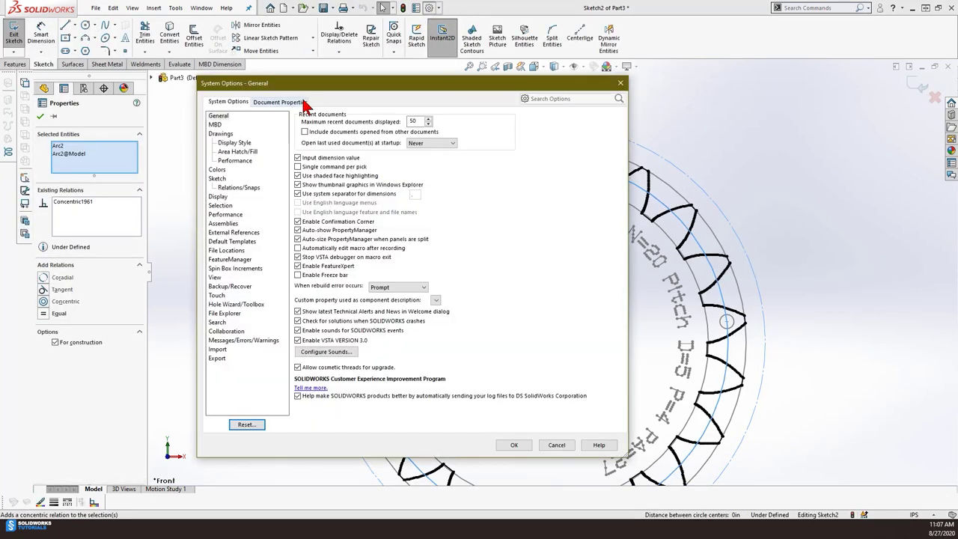
left_click(279, 102)
left_click(514, 444)
scroll(494, 239, "up", 2)
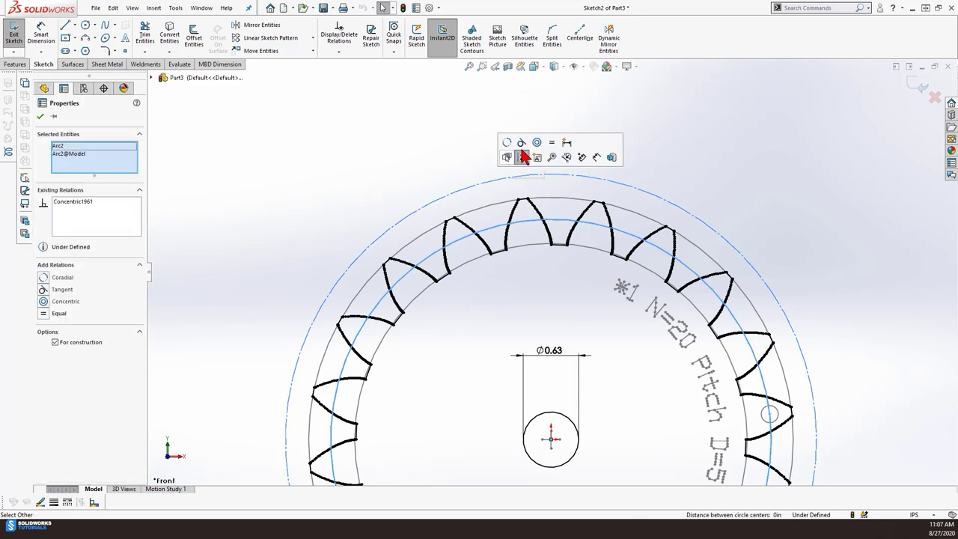
left_click(523, 155)
scroll(547, 277, "down", 3)
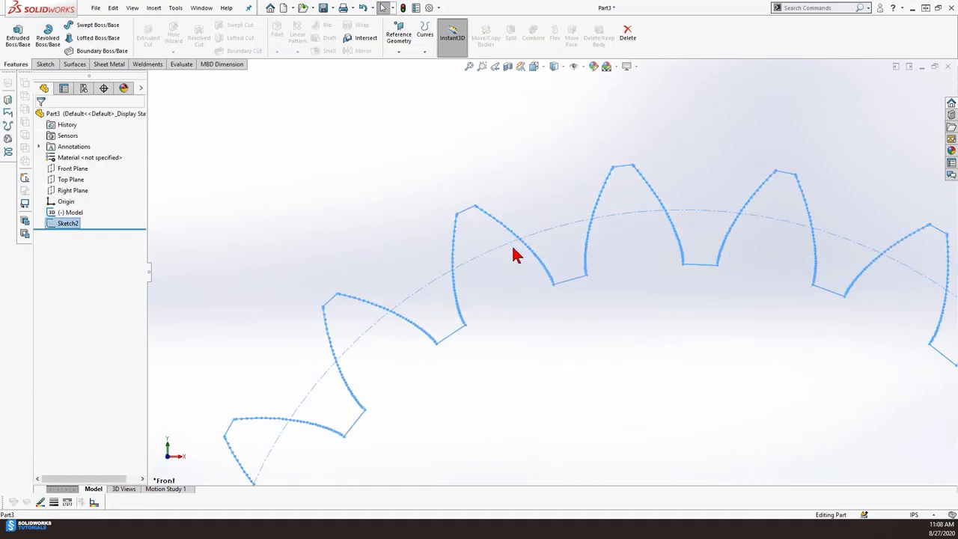
Step: Extrude the 20-tooth gear with Mid Plane, view it from the front, and save the part
left_click(92, 175)
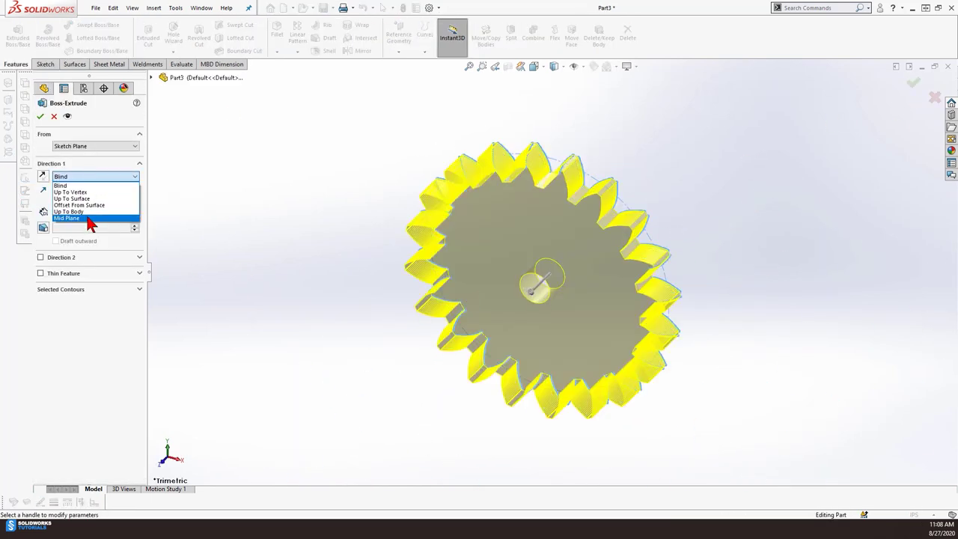
left_click(88, 216)
key("Return")
key("ctrl+1")
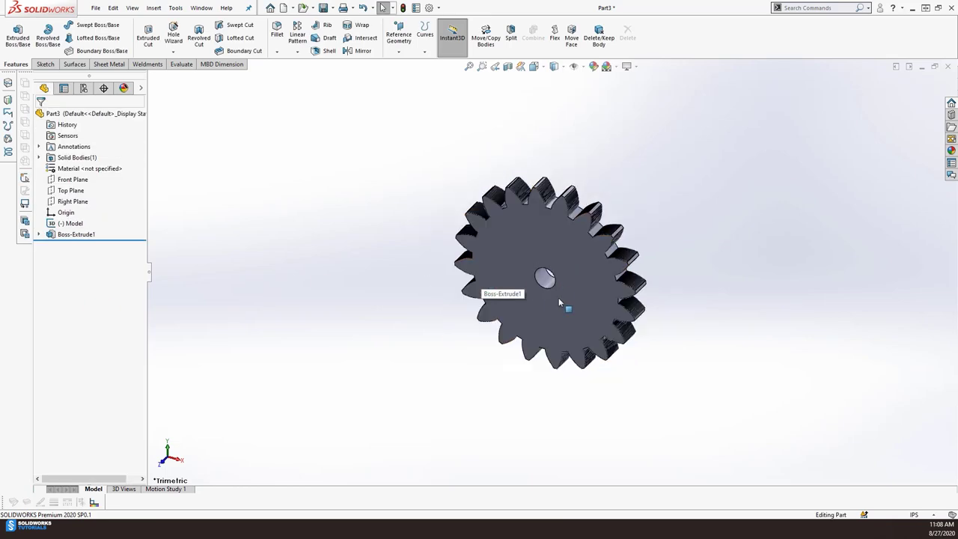
scroll(572, 334, "down", 3)
scroll(536, 352, "up", 2)
key("ctrl+s")
left_click(201, 122)
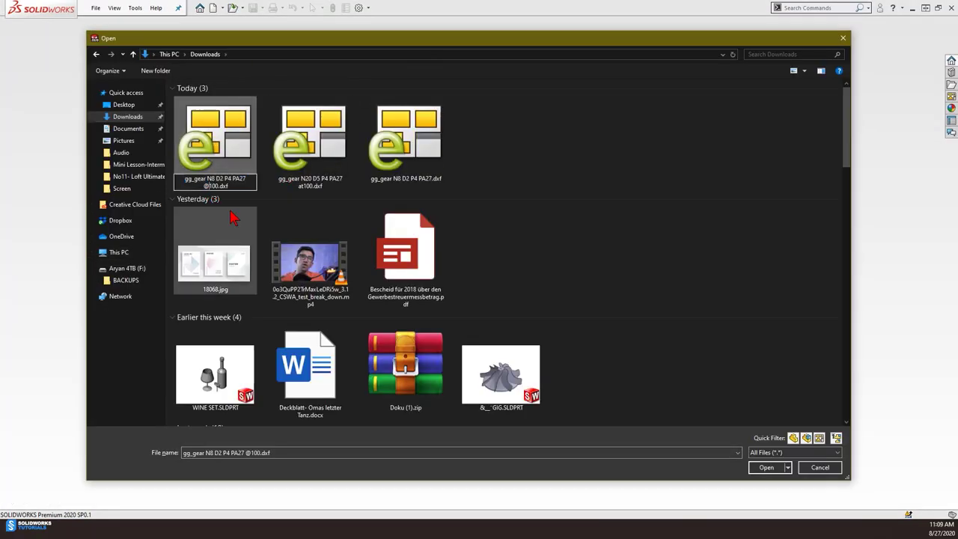
Step: Import the 8-tooth gear DXF into the new part Part4
double_click(224, 150)
left_click(530, 379)
left_click(533, 380)
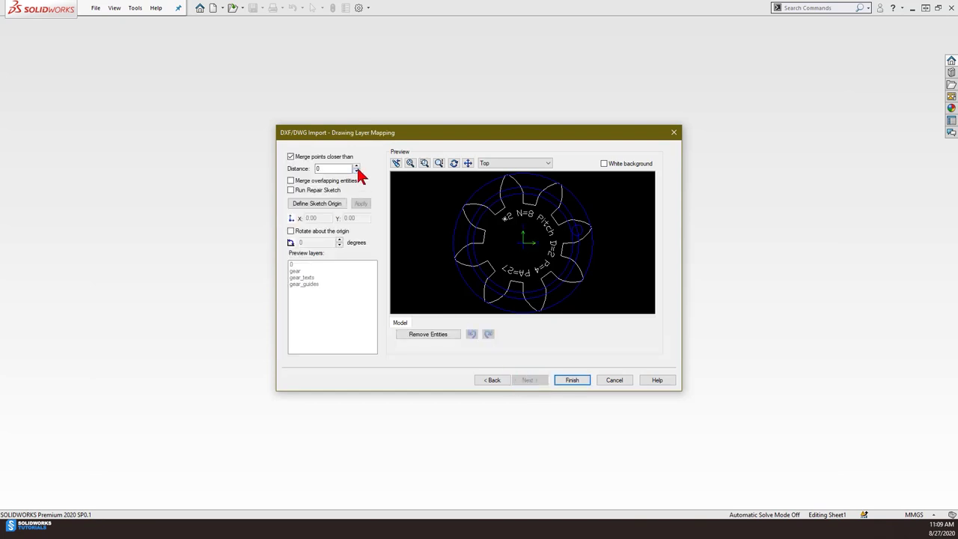
left_click(572, 379)
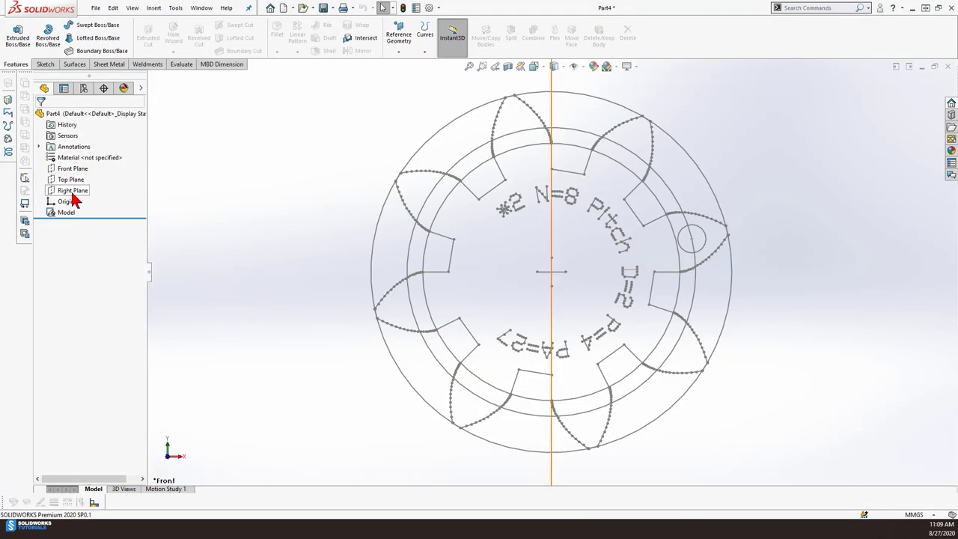
Step: Start a new sketch on Part4's Front Plane
left_click(67, 169)
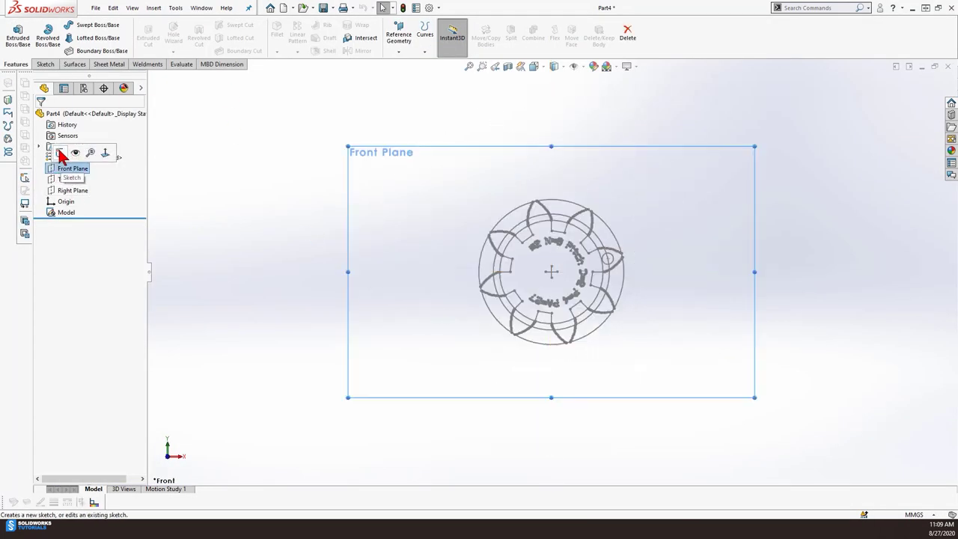
left_click(60, 152)
left_click(751, 182)
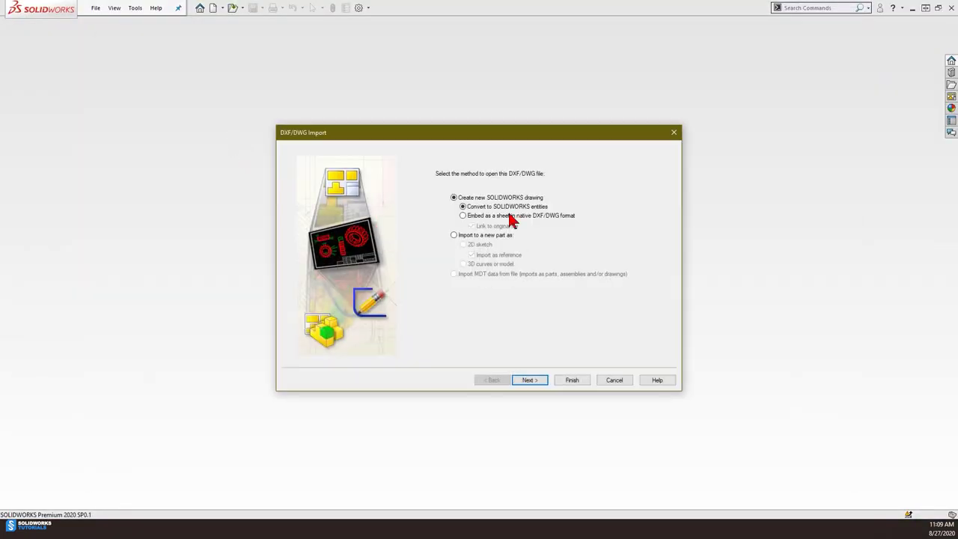
Step: Import the N40 gear DXF into a new part through the import wizard, accepting its units
left_click(533, 380)
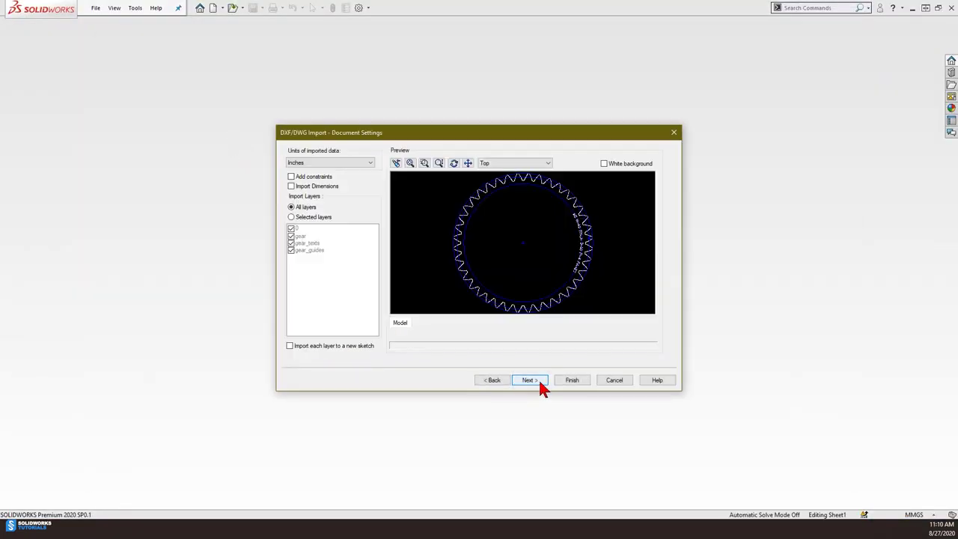
left_click(539, 382)
left_click(574, 381)
left_click(915, 514)
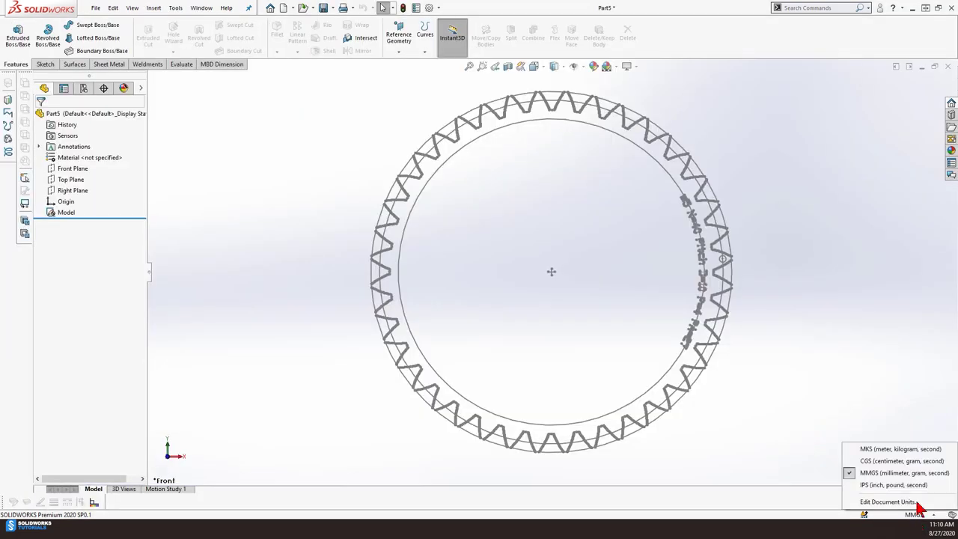
Step: Start a new sketch on the Front Plane of the imported gear part
left_click(66, 168)
right_click(499, 209)
scroll(502, 214, "up", 3)
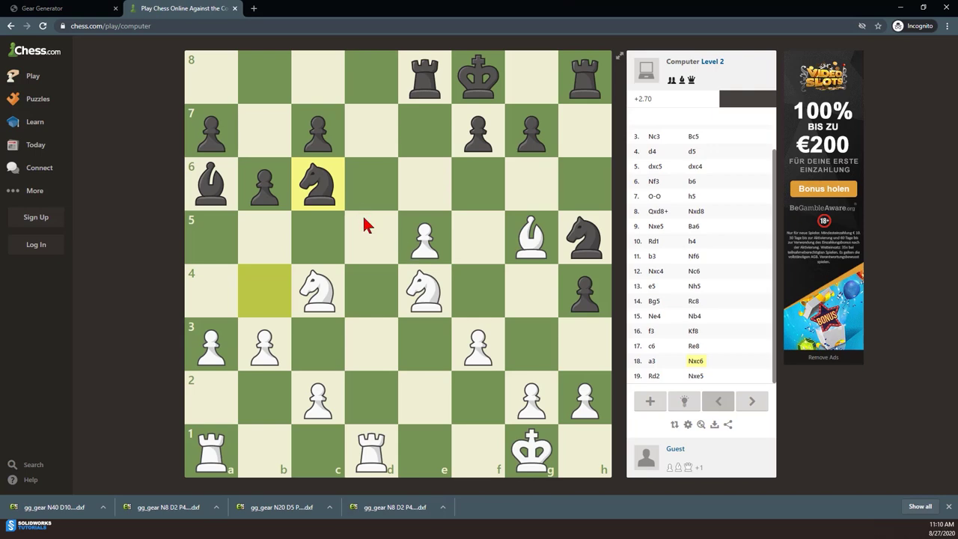
Step: Advance the white pawn from b3 to b4 against the Level 2 computer
left_click(530, 400)
left_click_drag(265, 344, 263, 292)
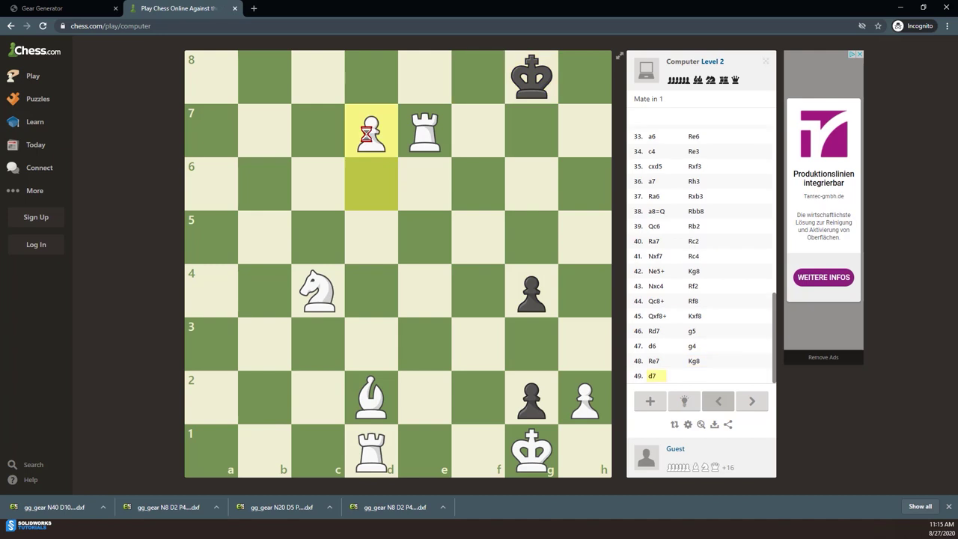
Step: Promote the pawn to a queen for checkmate, then size the bore circle to Ø0.63 in
left_click(372, 77)
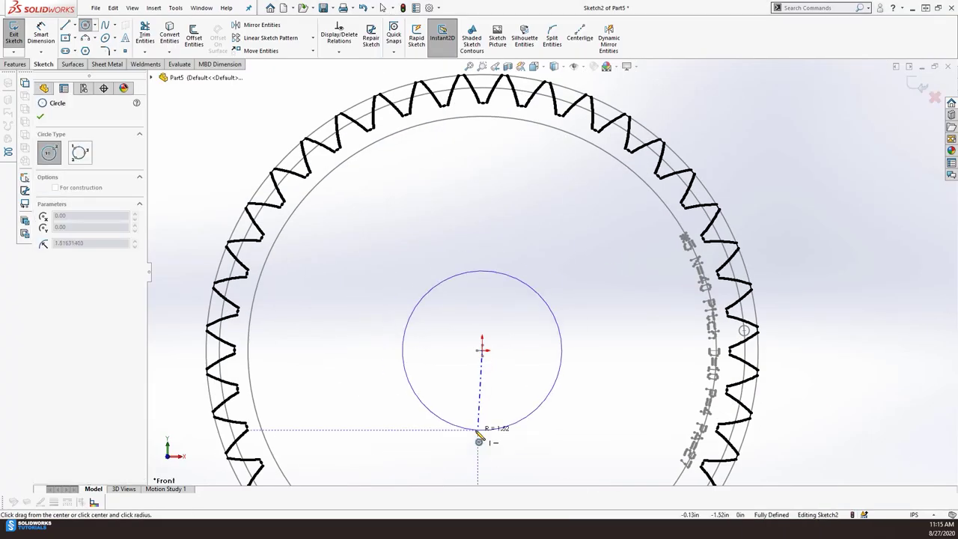
type("16")
key("Return")
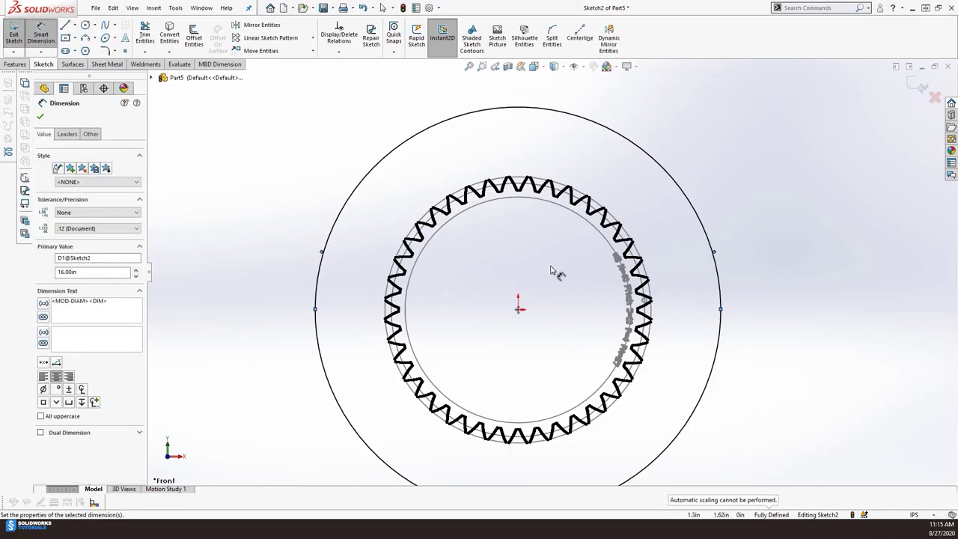
double_click(518, 239)
type("0.63")
key("Return")
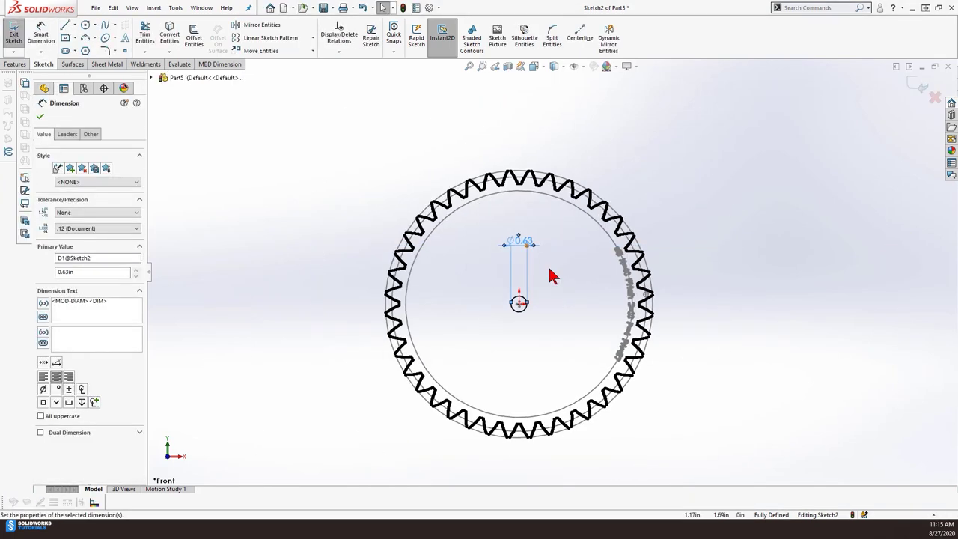
Step: Make the bore coradial with the gear's construction circle and exit the sketch
left_click(563, 306)
scroll(562, 306, "up", 3)
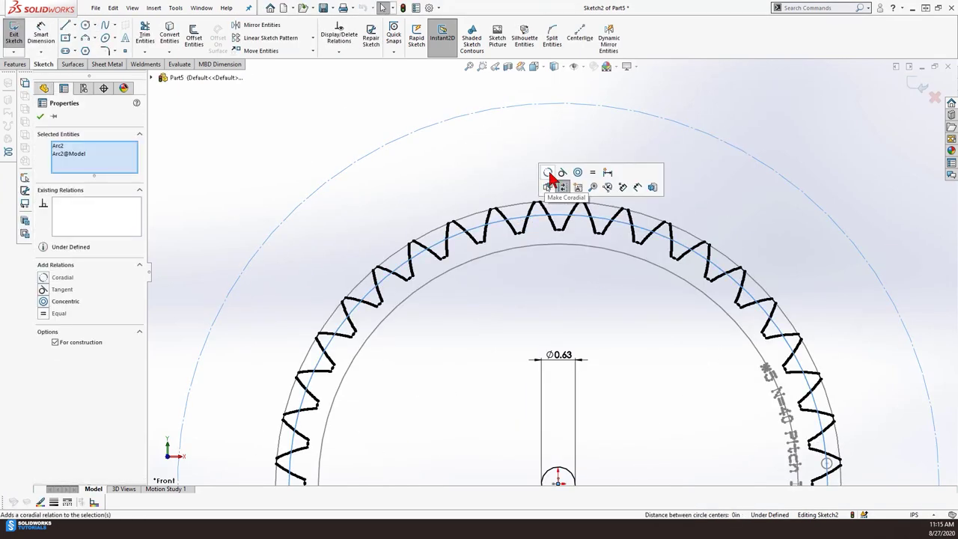
left_click(550, 178)
left_click(13, 33)
key("f")
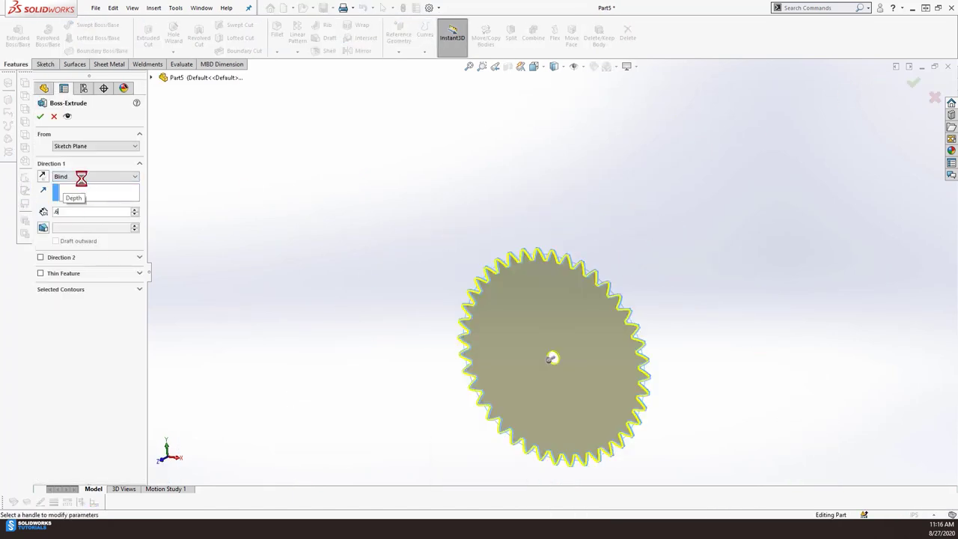
Step: Commit the gear extrusion and save the part as NO3PD10N40.SLDPRT
key("ctrl+s")
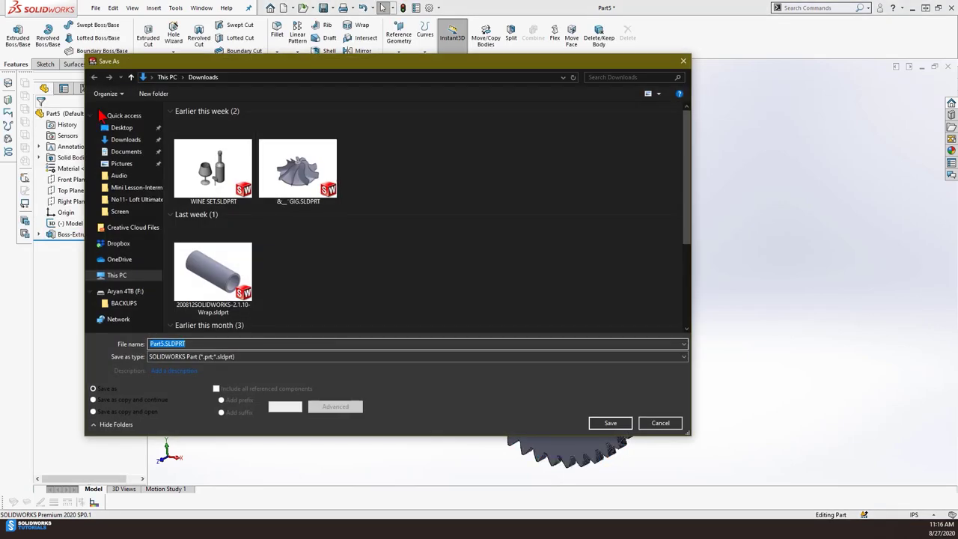
key("Return")
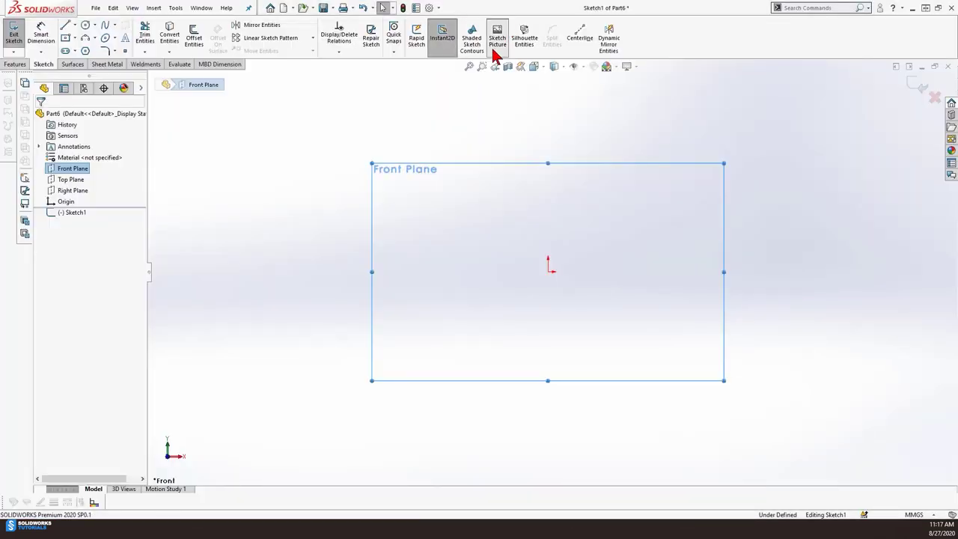
Step: Insert Blue Print- Speed reduction.JPG as a sketch picture and trace a circle at the small gear's centre
left_click(491, 29)
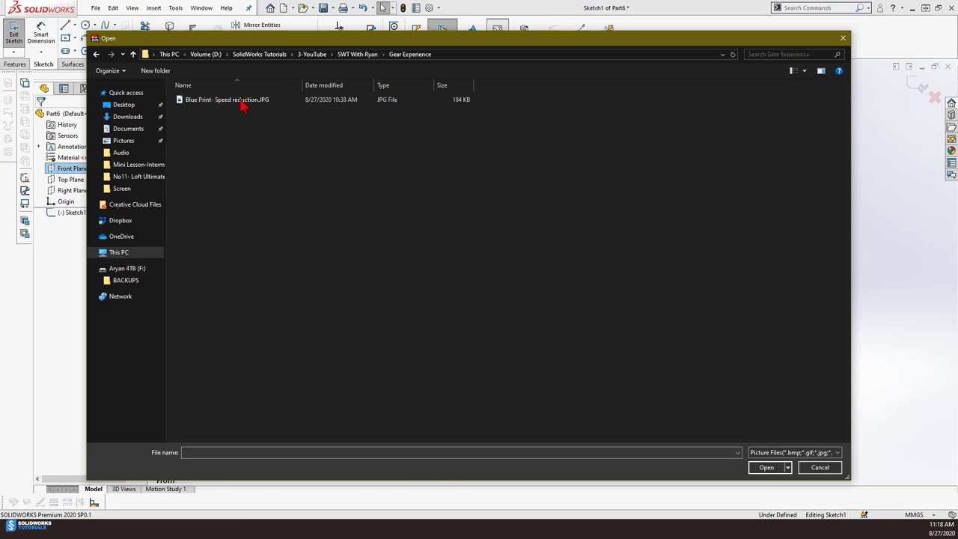
double_click(241, 105)
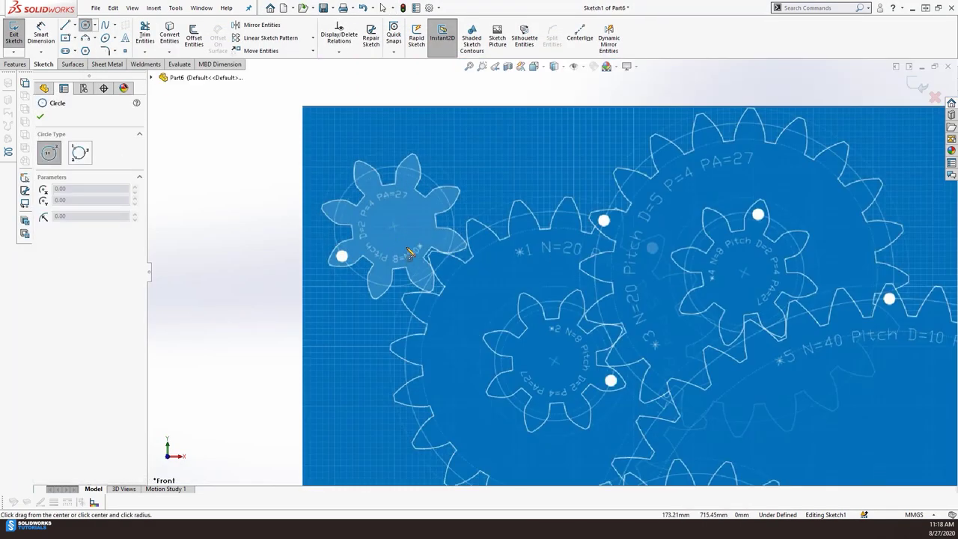
scroll(410, 253, "down", 5)
left_click(555, 300)
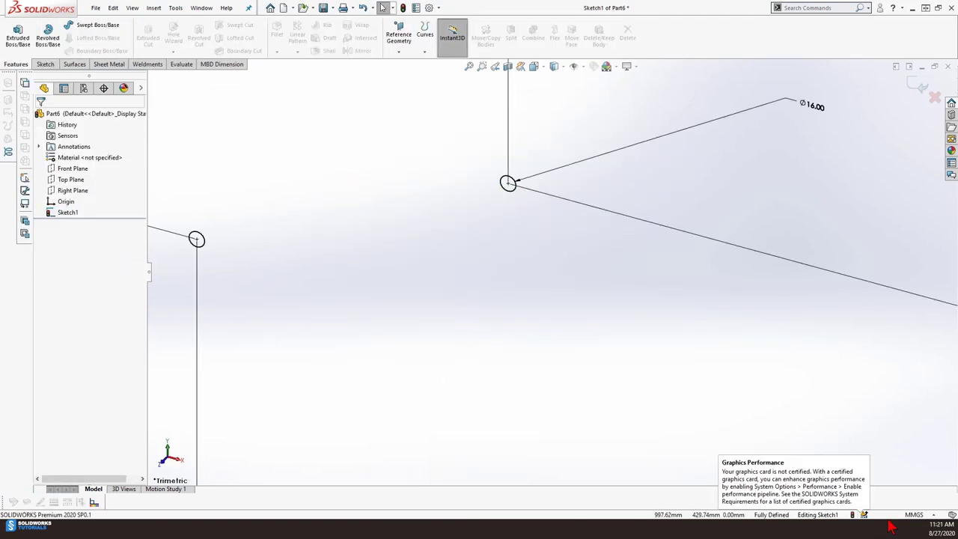
Step: Extrude the circle sketch as a thin feature with a 0.50 in wall thickness
left_click(18, 33)
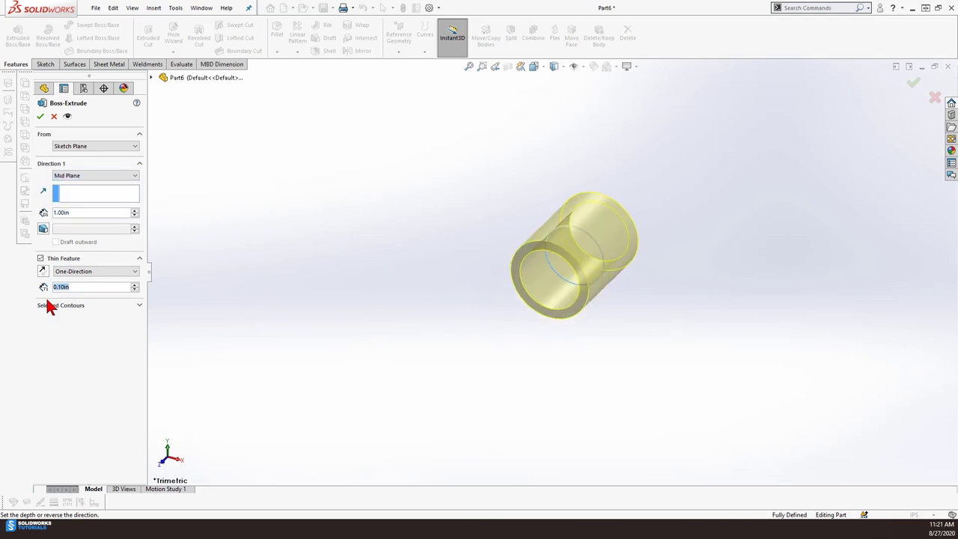
type("0.5")
key("Return")
key("Return")
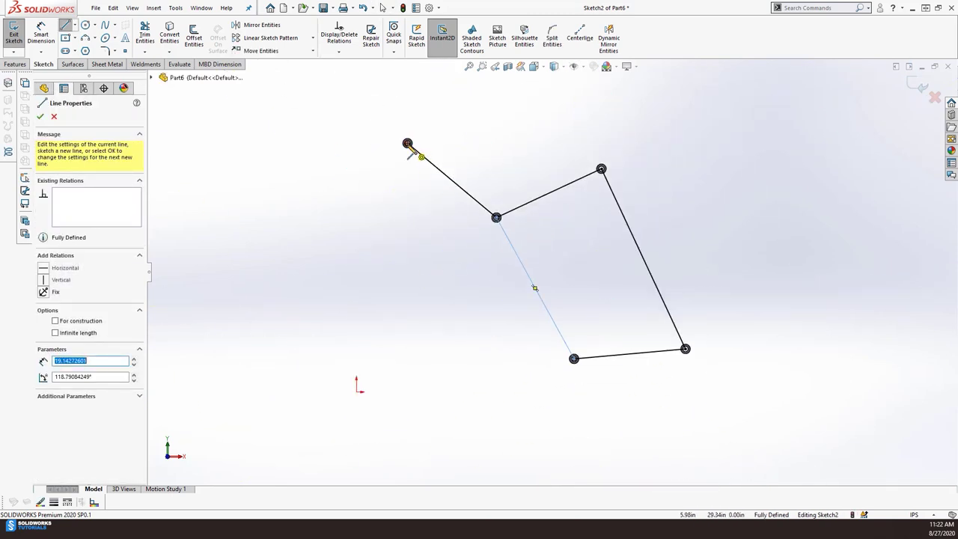
Step: Draw the last truss line down to the origin and trim the excess sketch lines
key("Escape")
scroll(663, 340, "down", 2)
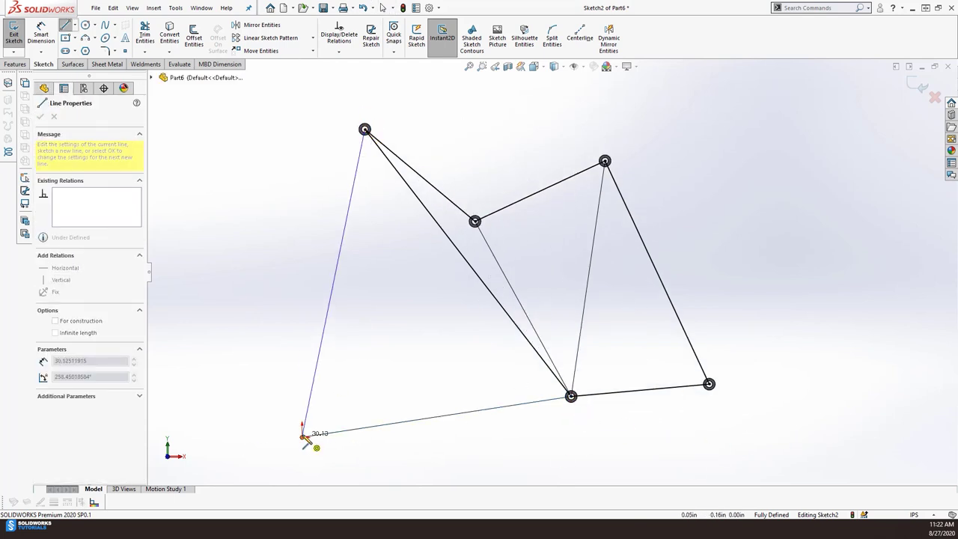
middle_click_drag(303, 436, 308, 406, "ctrl")
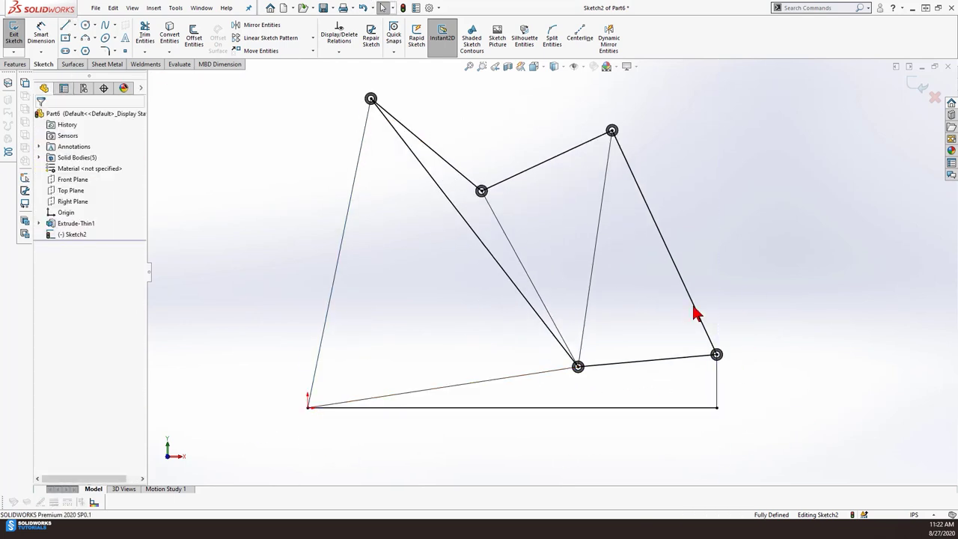
key("Escape")
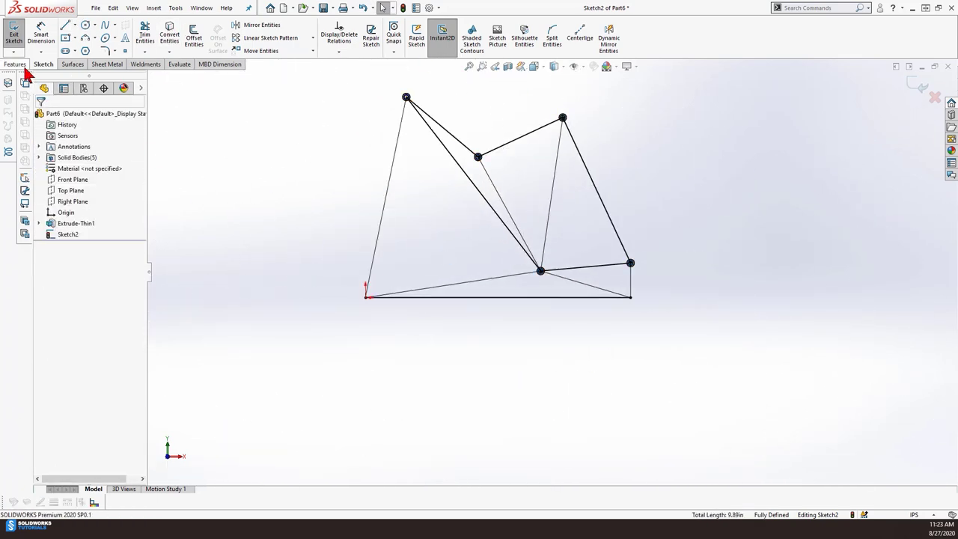
left_click(144, 37)
scroll(479, 187, "down", 10)
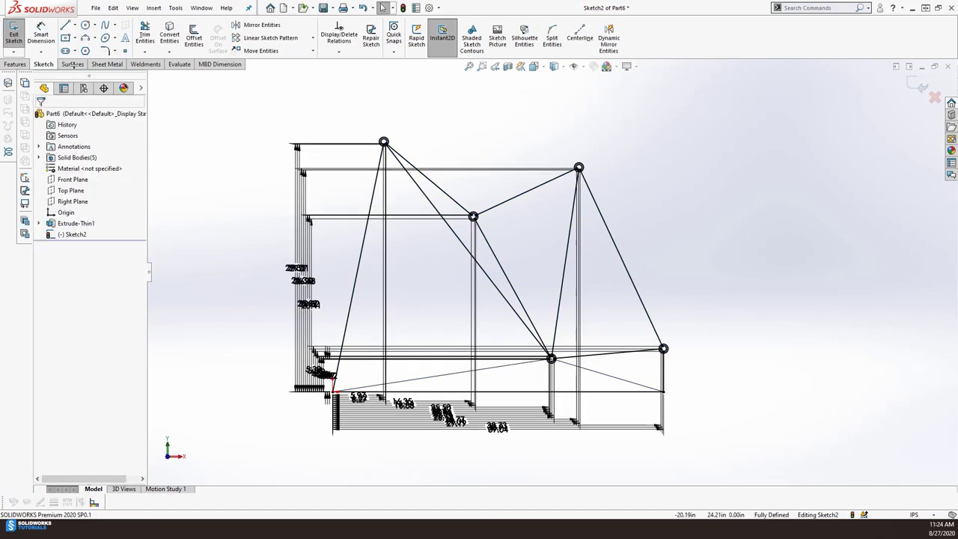
Step: Select all the Sketch2 truss line contours for the thin extrusion
scroll(428, 184, "up", 5)
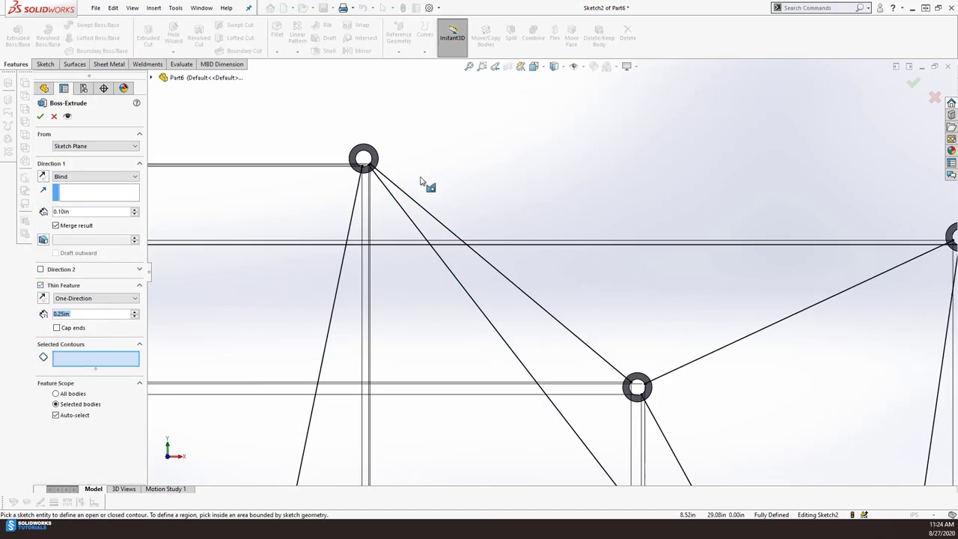
left_click(449, 261)
scroll(627, 387, "down", 8)
scroll(627, 386, "up", 5)
left_click(560, 375)
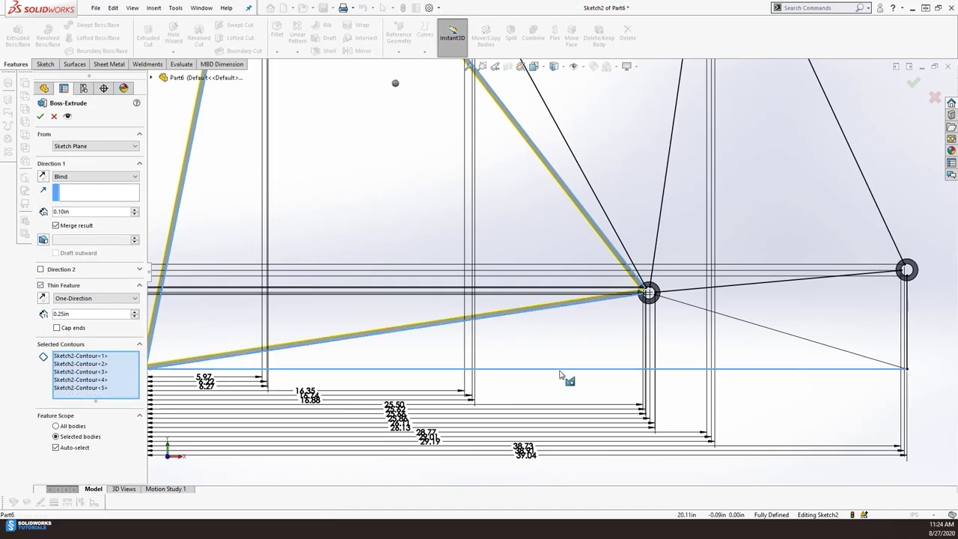
left_click(621, 219)
scroll(676, 214, "down", 5)
scroll(204, 264, "up", 5)
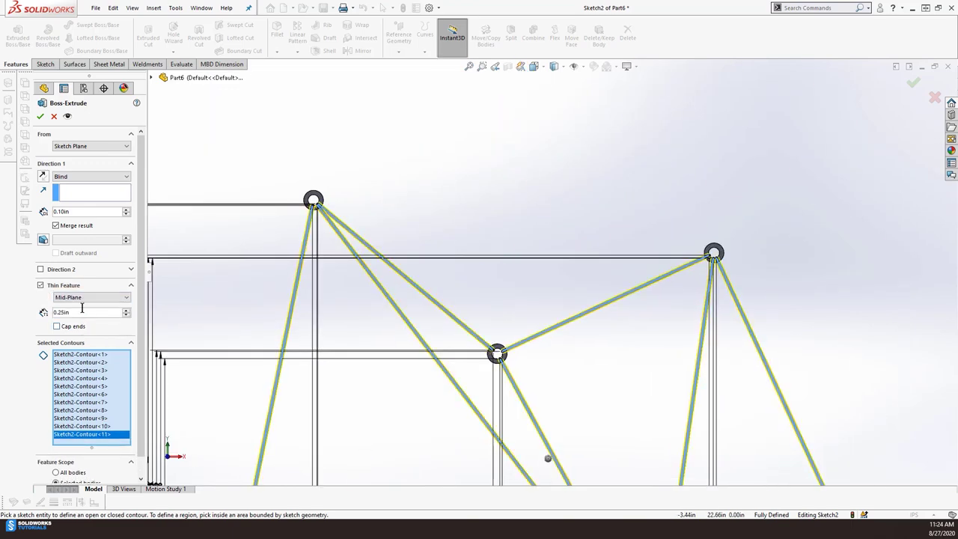
scroll(615, 288, "up", 5)
Step: Make the truss members 0.25 in Mid-Plane thin walls, merged with the tubes into one frame
left_click(90, 175)
left_click(95, 221)
key("Return")
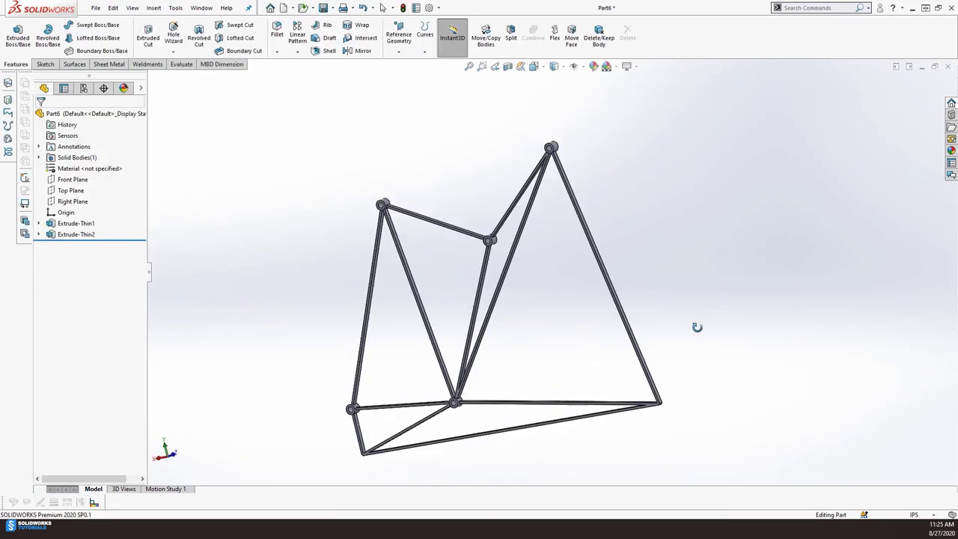
middle_click_drag(696, 327, 533, 324)
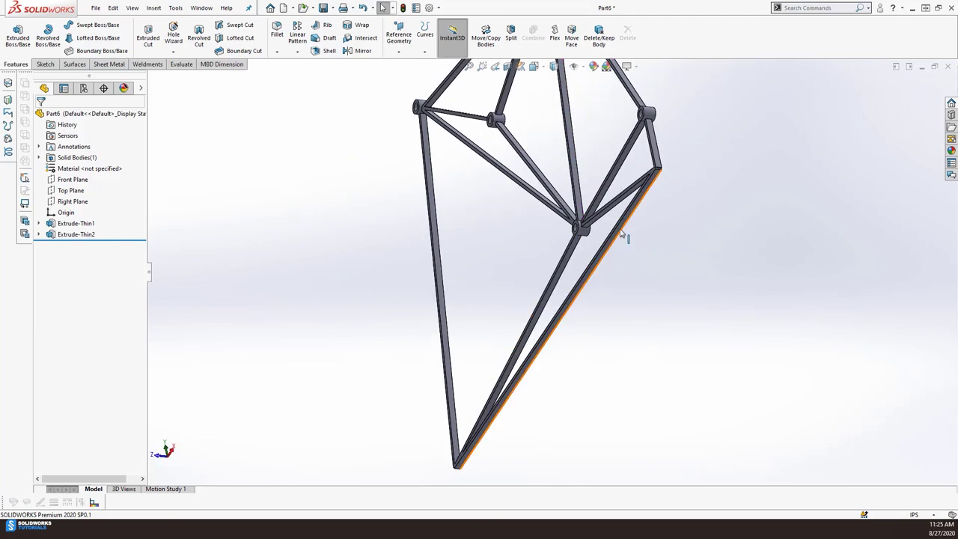
Step: Save the frame as 'Dodgiest gearbox base in the world' and begin a sketched cut through the joint hole
left_click(582, 293)
left_click(625, 244)
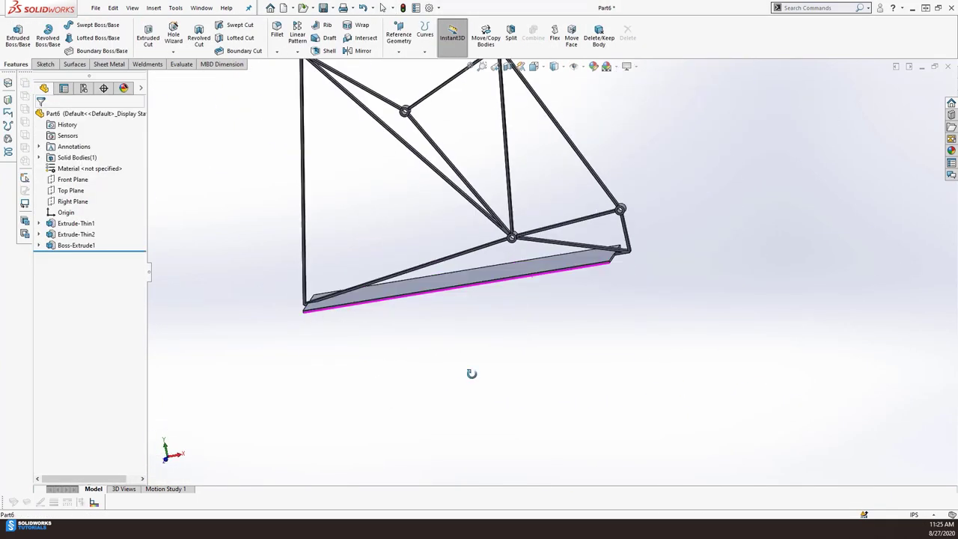
key("ctrl+s")
type("B")
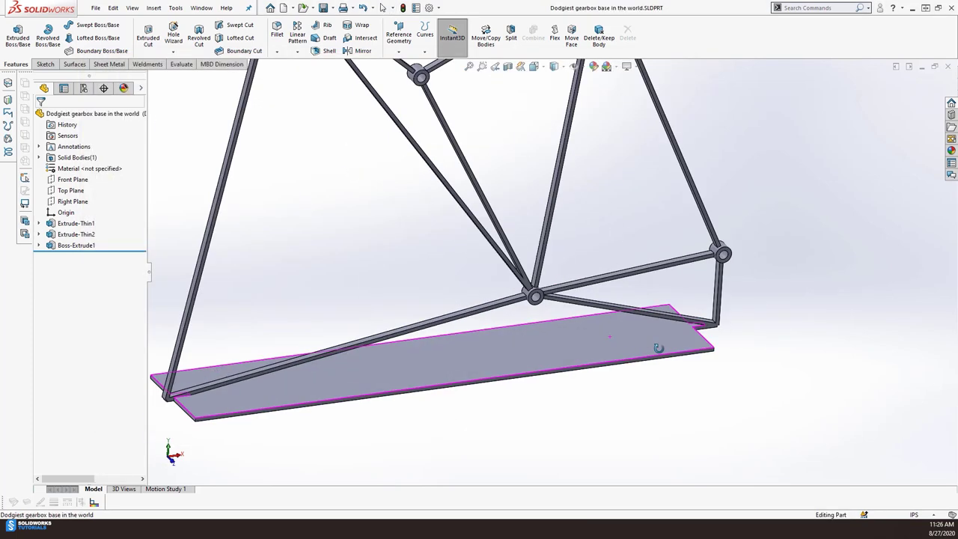
left_click(677, 133)
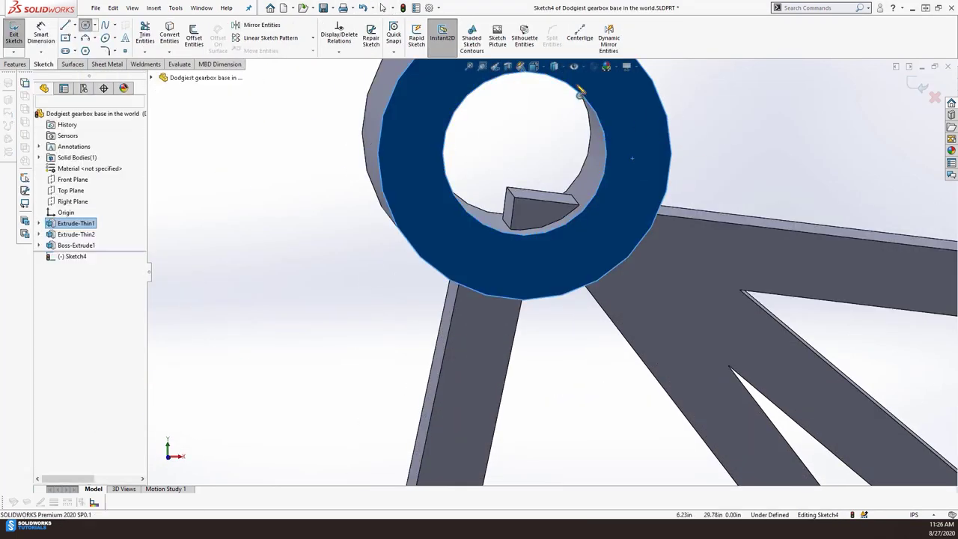
left_click(148, 36)
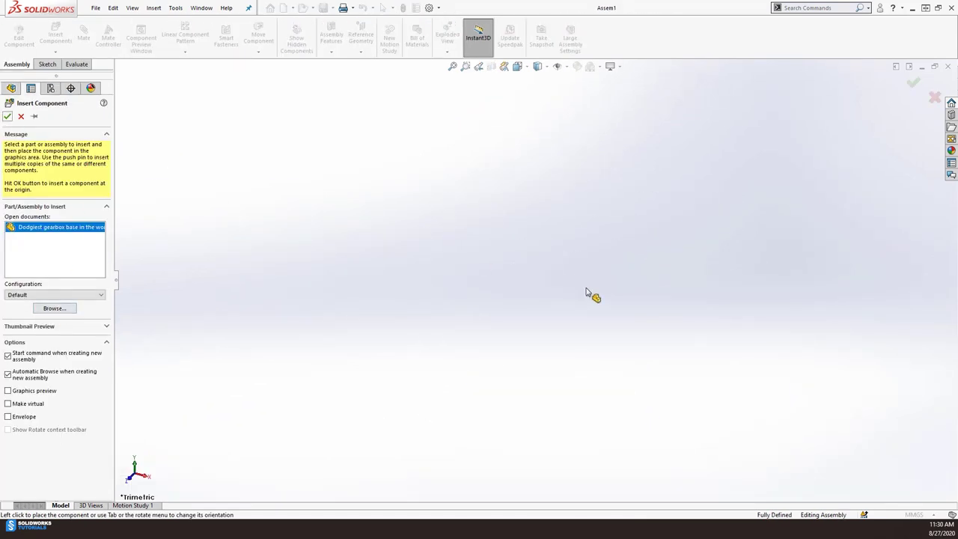
Step: Insert the NO1PD2N8 gear part and place it in the assembly
left_click(54, 287)
double_click(211, 110)
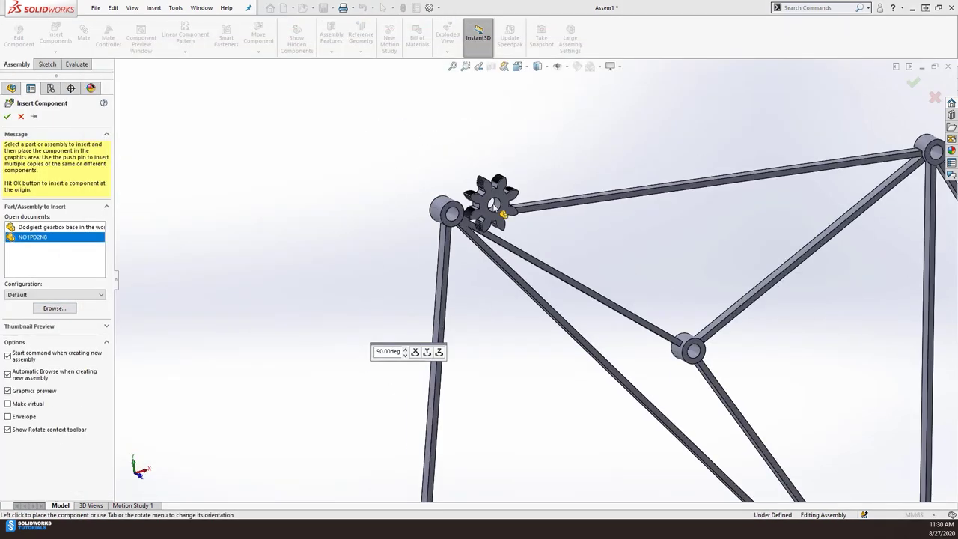
left_click(481, 209)
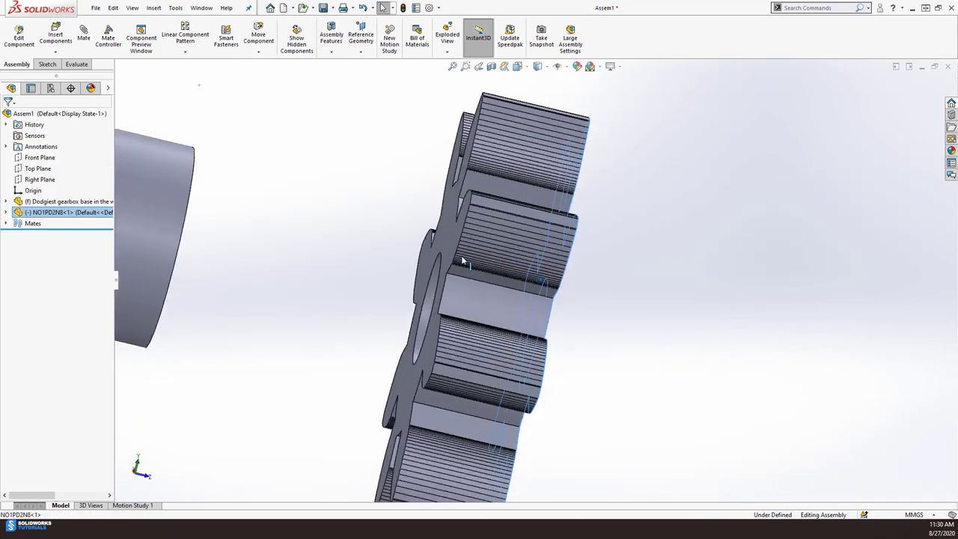
scroll(477, 303, "up", 5)
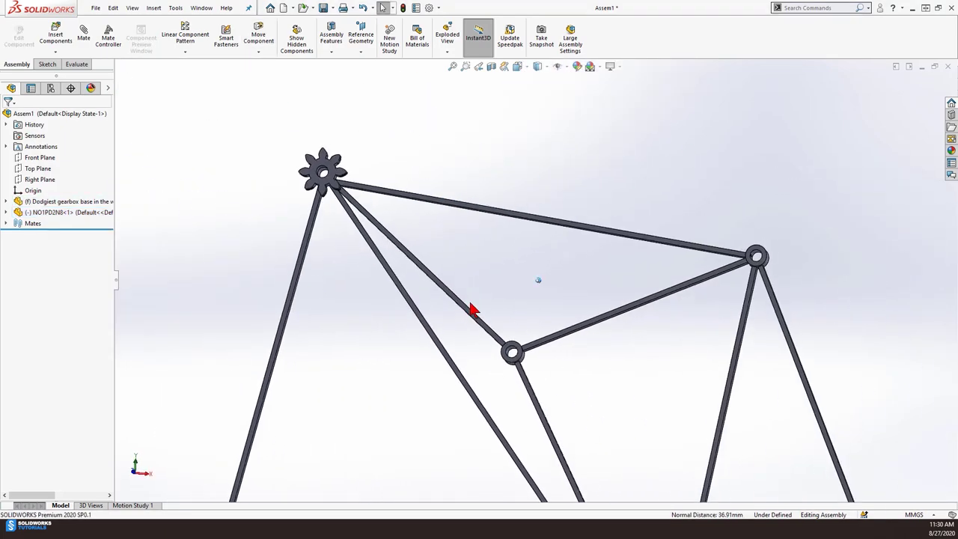
Step: Insert the NO2PD5N20 gear part and place it in the assembly
left_click(55, 33)
double_click(214, 135)
mouse_move(282, 189)
middle_mouse_down()
mouse_move(406, 261)
mouse_move(449, 257)
middle_mouse_up()
left_click(449, 256)
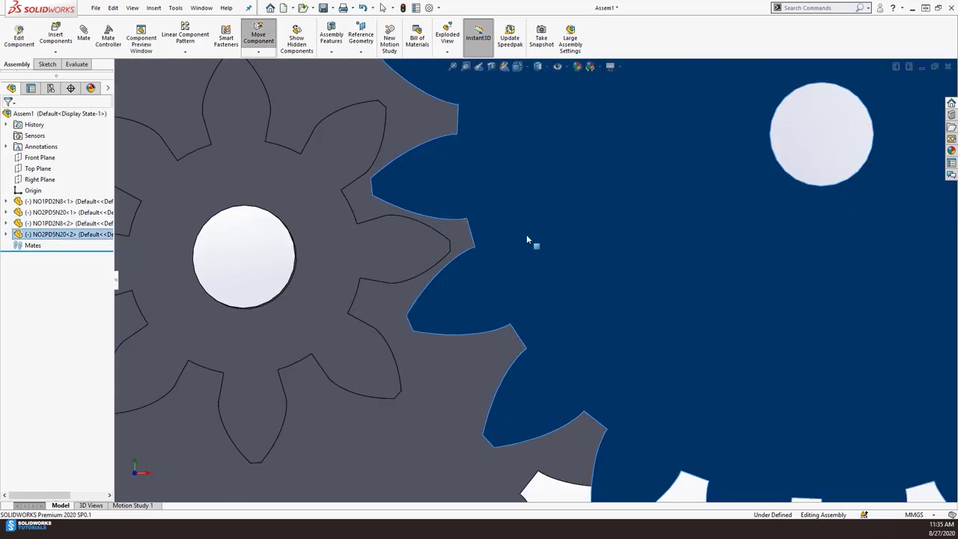
Step: Slide the small gear into mesh with the larger one and call up actions for the NO2PD5N20 gear
left_click_drag(527, 236, 515, 238)
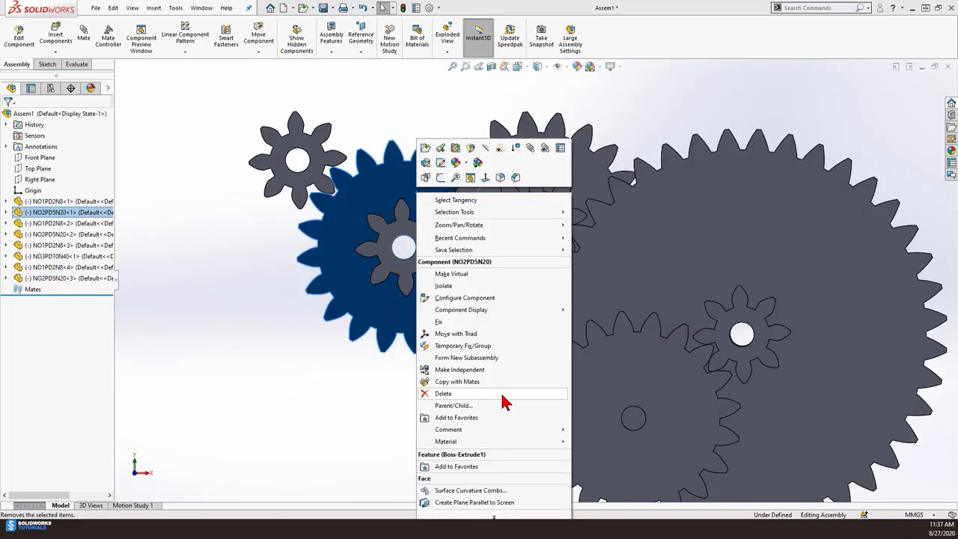
right_click(612, 363)
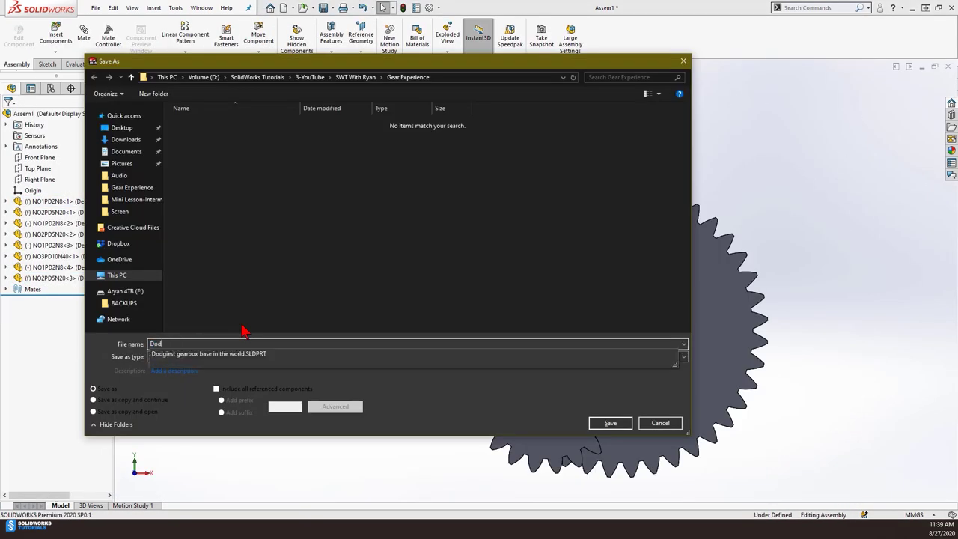
Step: Save the assembly as 'Even Dodgier gearbox base' and add a new in-context part
type("rbox base in the world.SLDPRT")
key("Return")
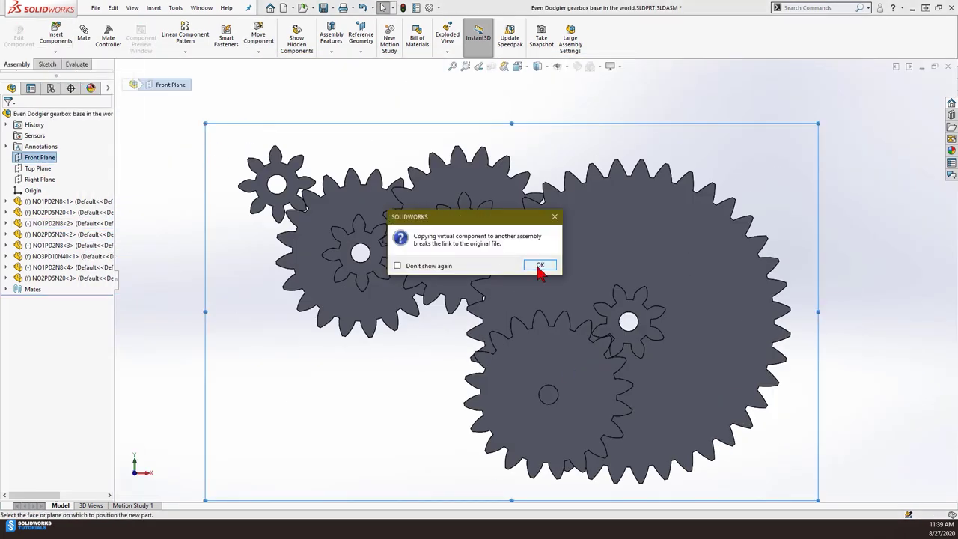
left_click(544, 266)
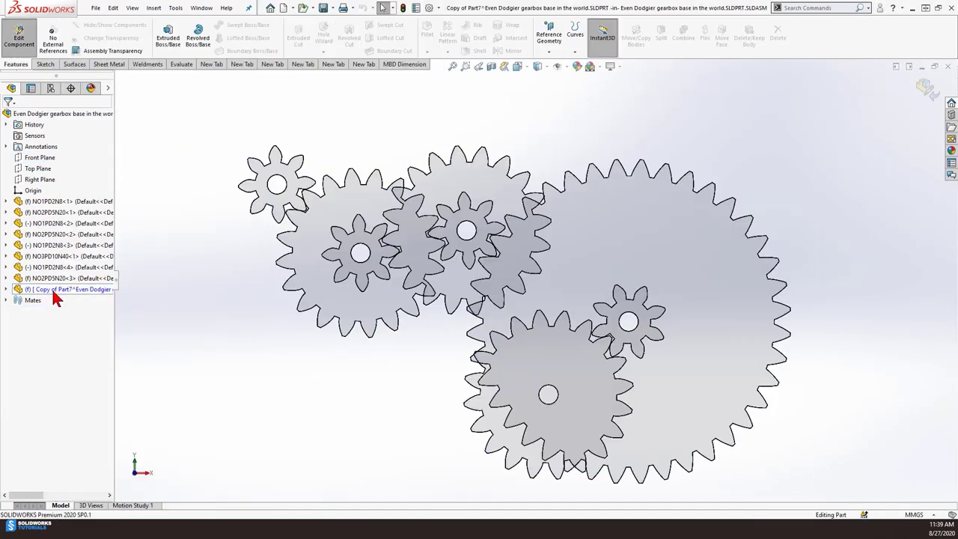
Step: Sketch the rings on the Front plane, move the ring body upward, and draw horizontal and vertical truss members
left_click(51, 343)
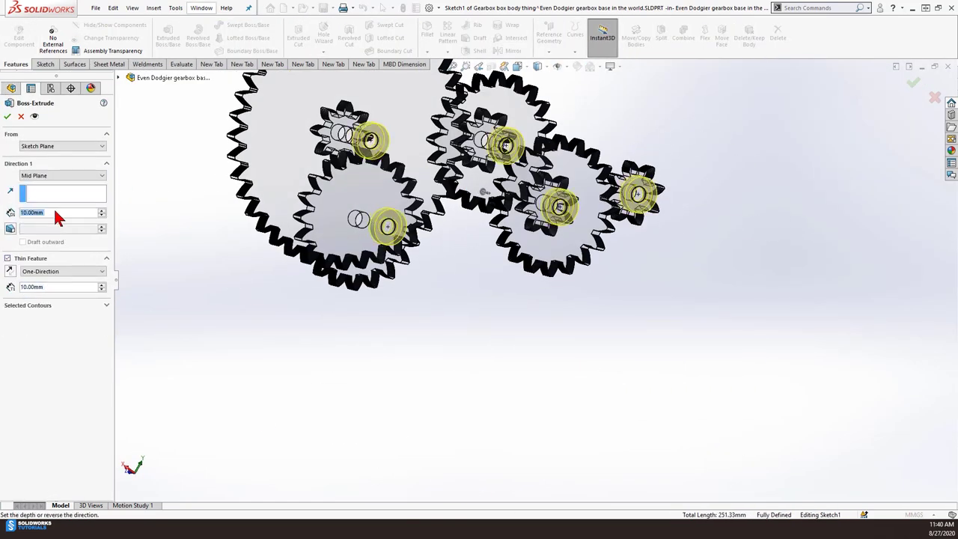
type("10")
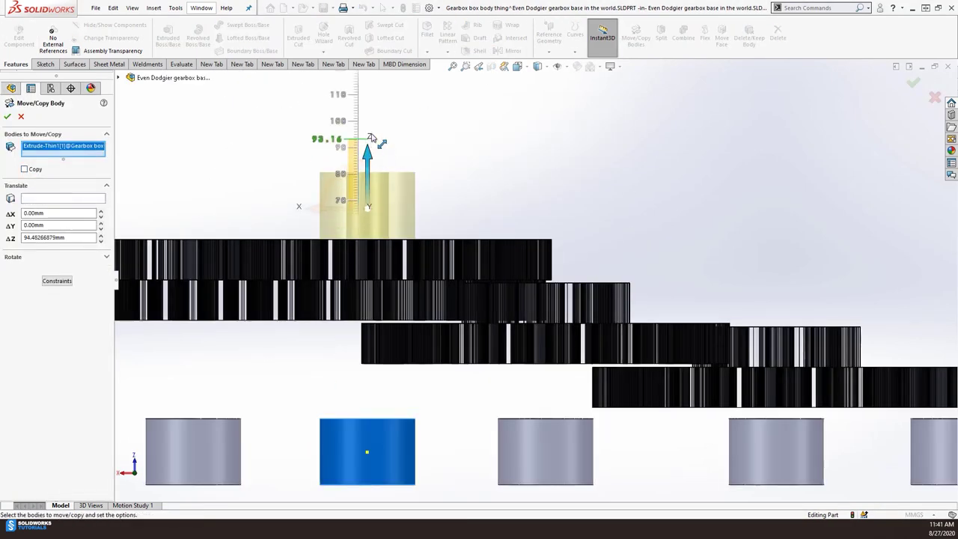
left_click(21, 116)
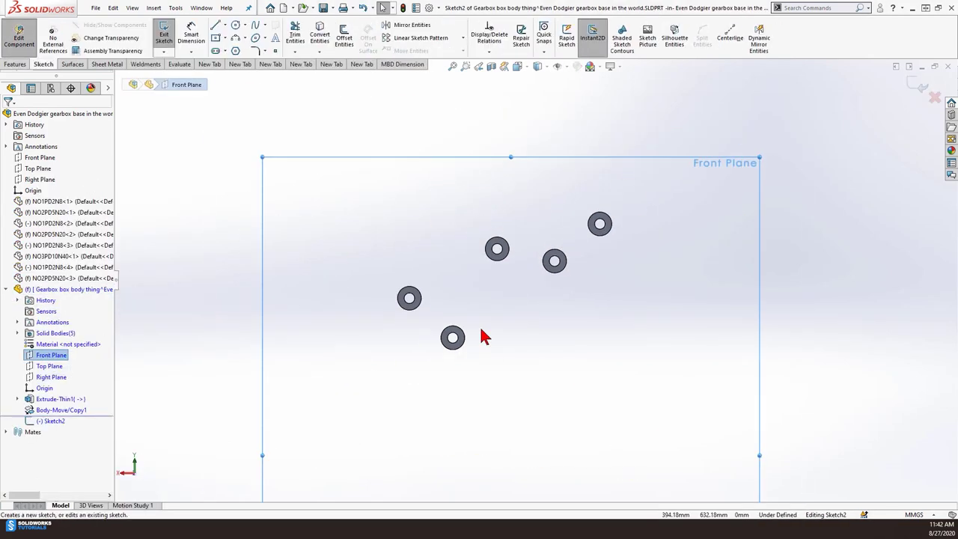
left_click(701, 386)
left_click(711, 77)
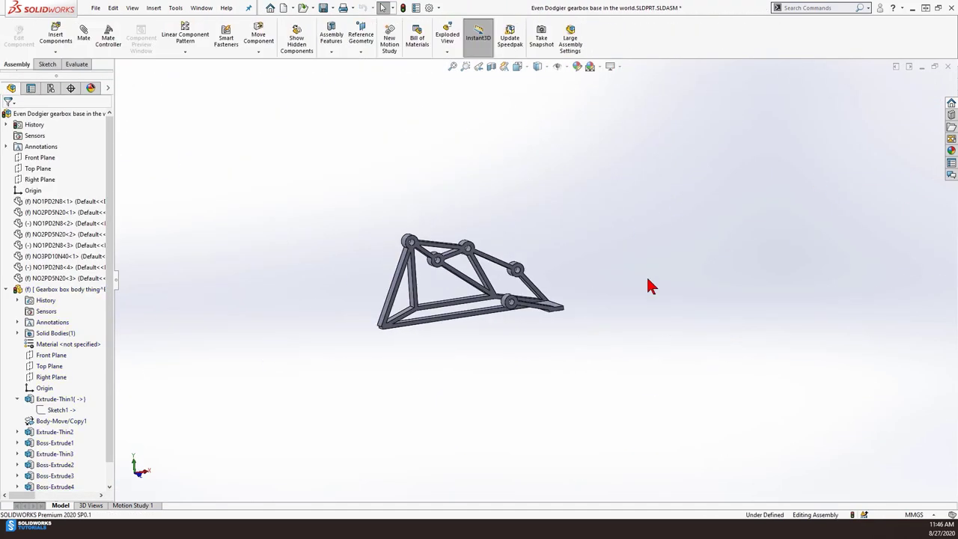
Step: Float a small gear so it can turn, then insert a new Shafts part in the rotated assembly
left_click(359, 194)
right_click(413, 166)
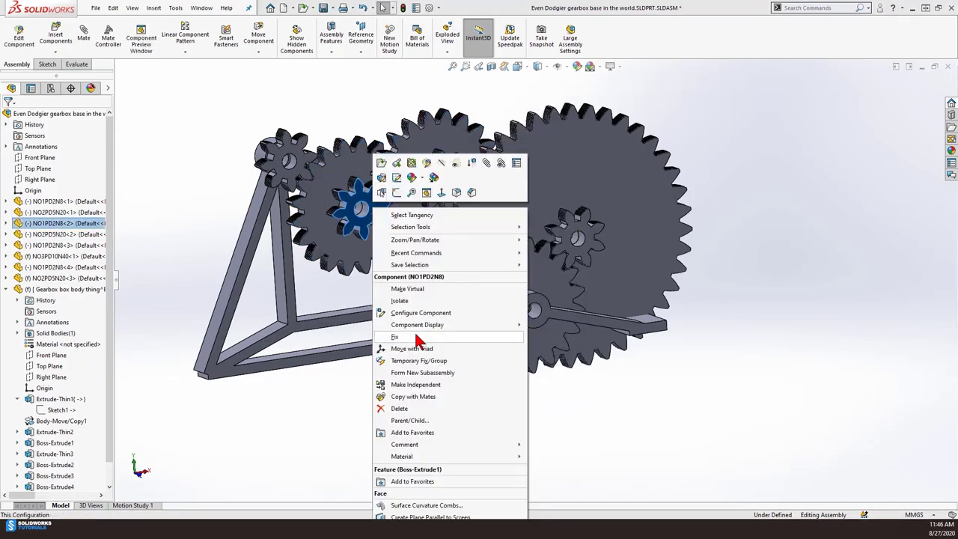
left_click(509, 293)
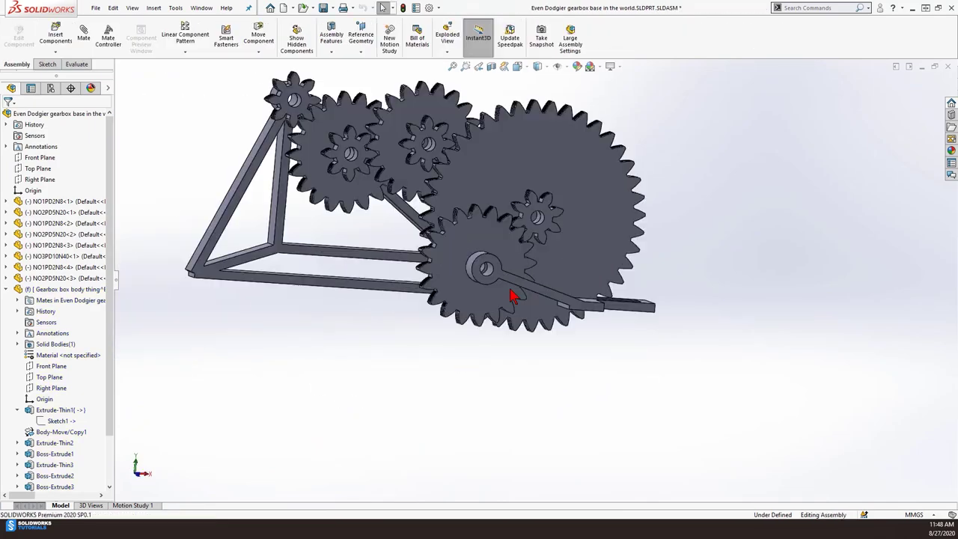
middle_click_drag(358, 362, 466, 179)
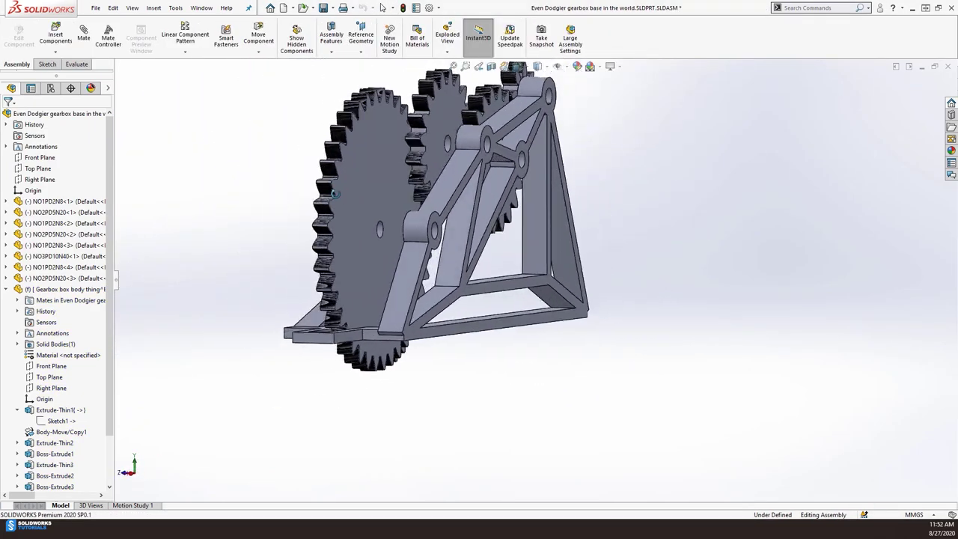
left_click(541, 267)
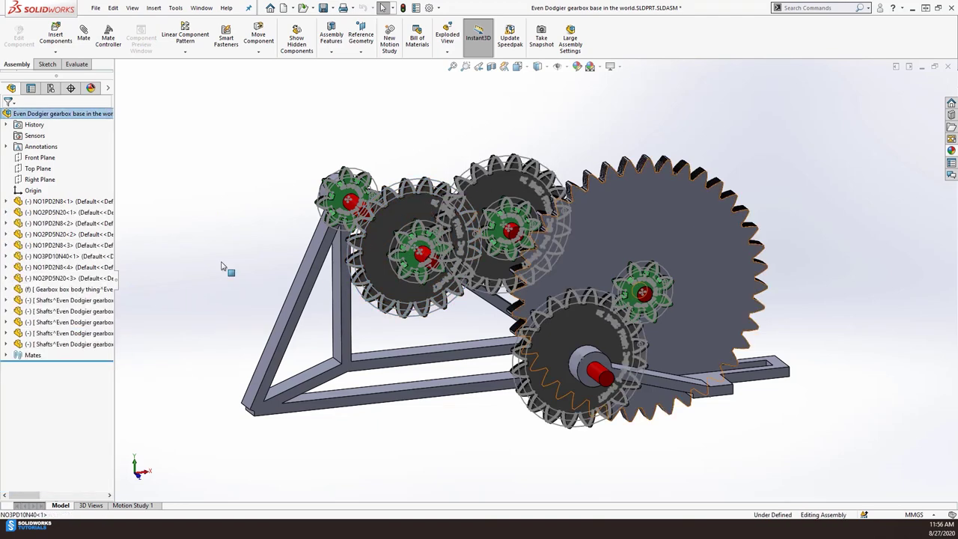
Step: Select the large NO3PD10N40 gear and its 3D model in the FeatureManager tree
left_click(60, 256)
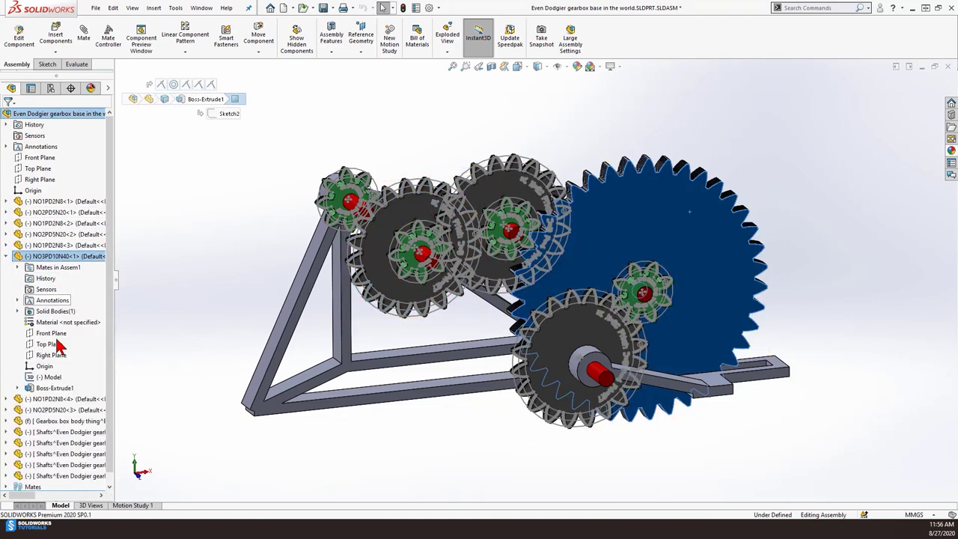
left_click(48, 376)
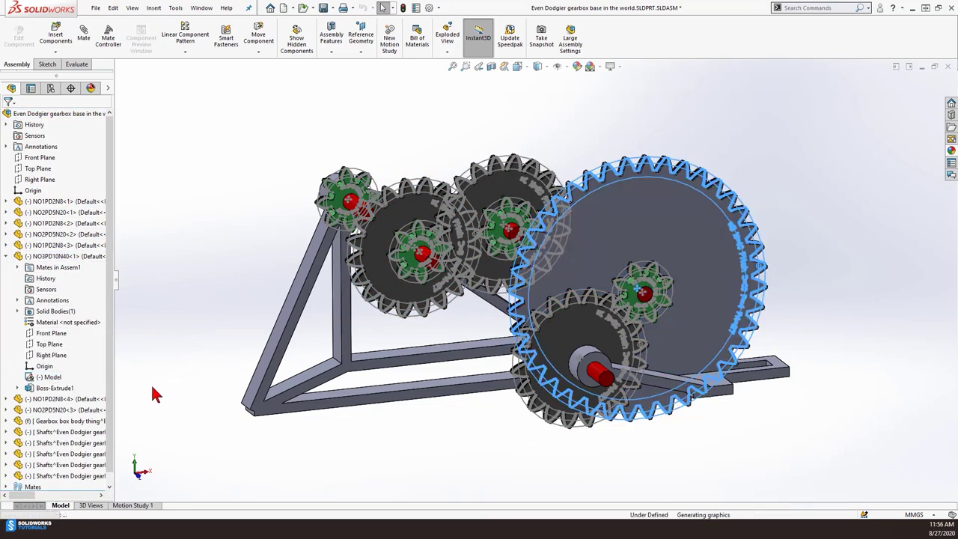
scroll(402, 188, "down", 3)
scroll(402, 188, "down", 2)
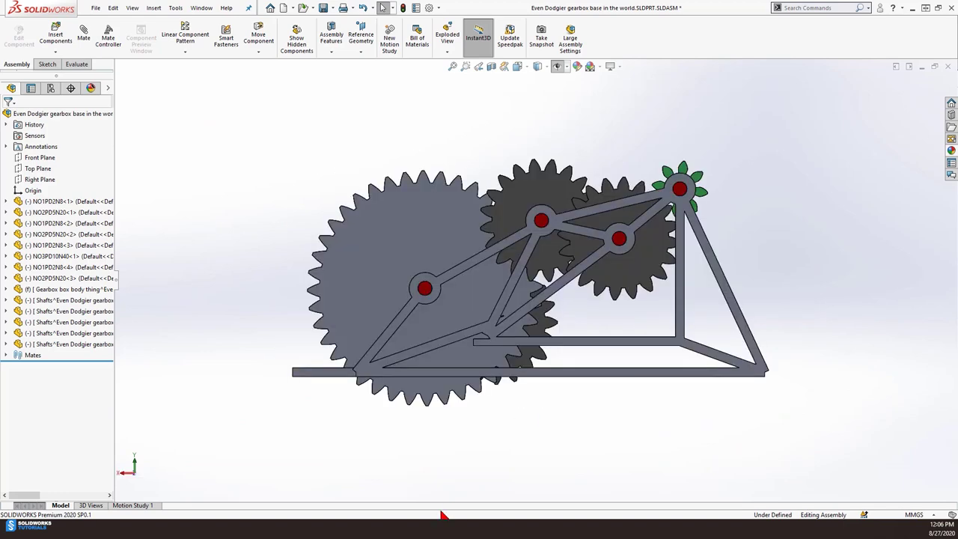
Step: Add RotaryMotor1 to drive the gears in Motion Study 1
left_click(128, 507)
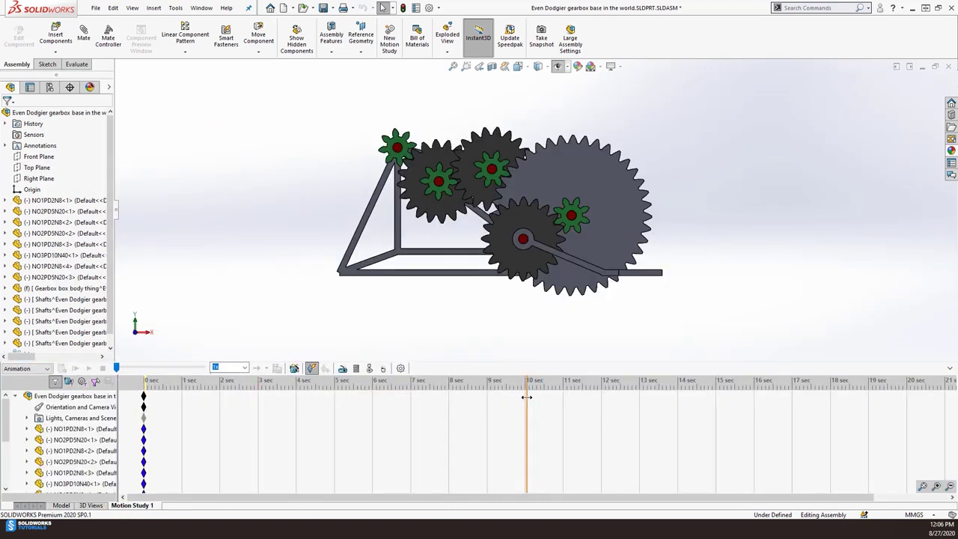
left_click(343, 371)
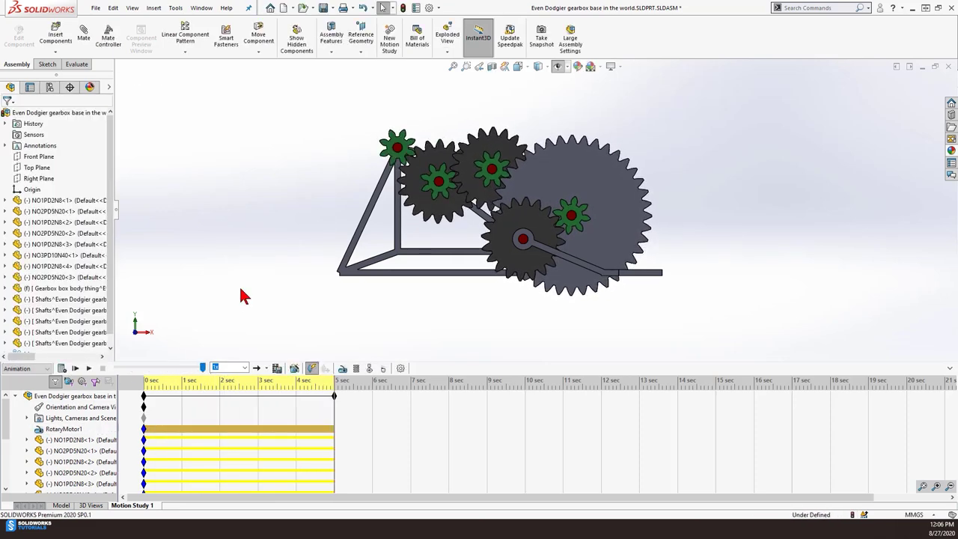
scroll(511, 149, "down", 5)
Step: Play the 5-second gear animation and select the lower NO2PD5N20 gear
left_click(75, 368)
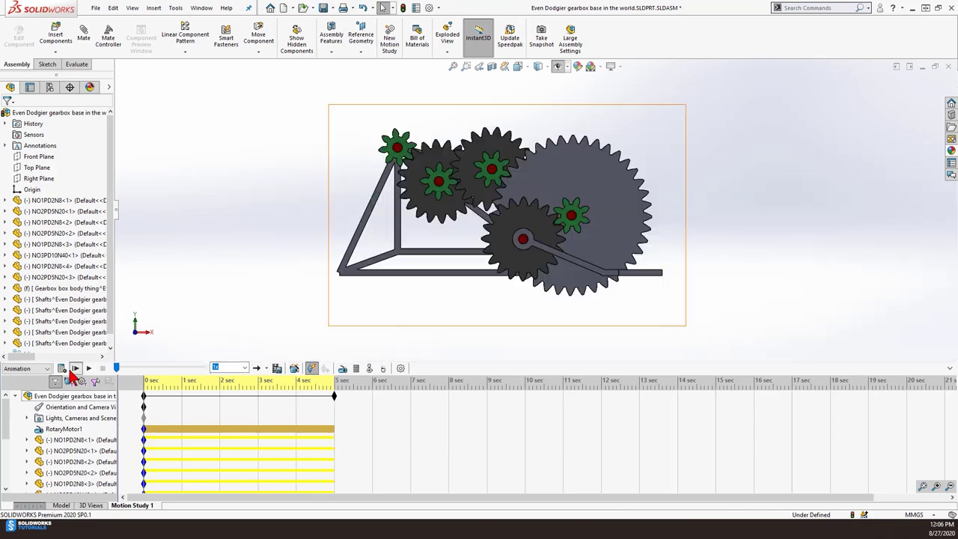
scroll(663, 256, "down", 3)
scroll(681, 258, "up", 5)
scroll(692, 322, "down", 6)
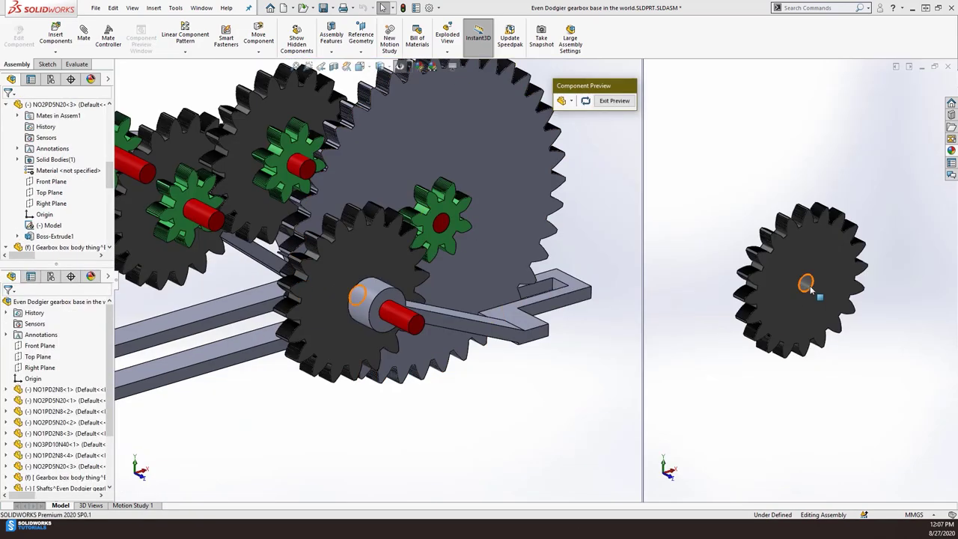
left_click(808, 286)
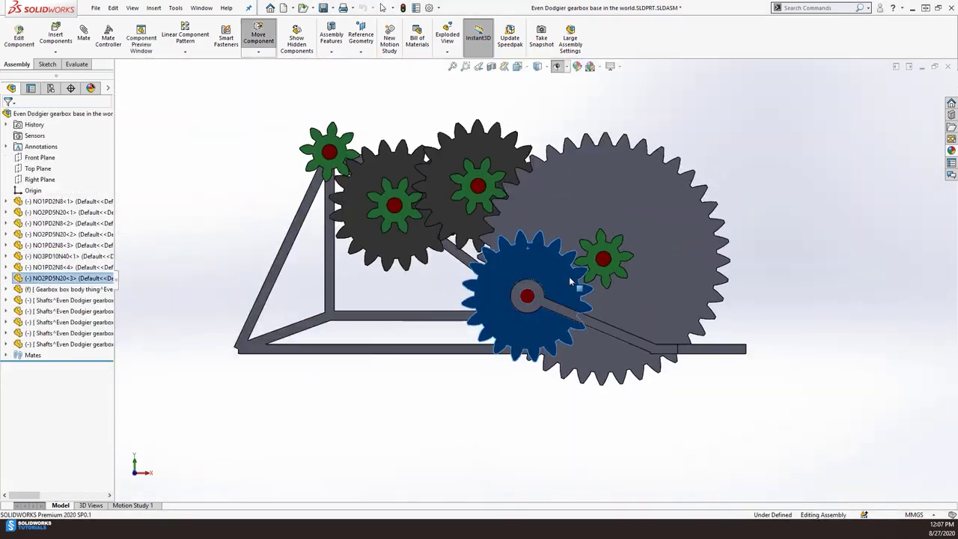